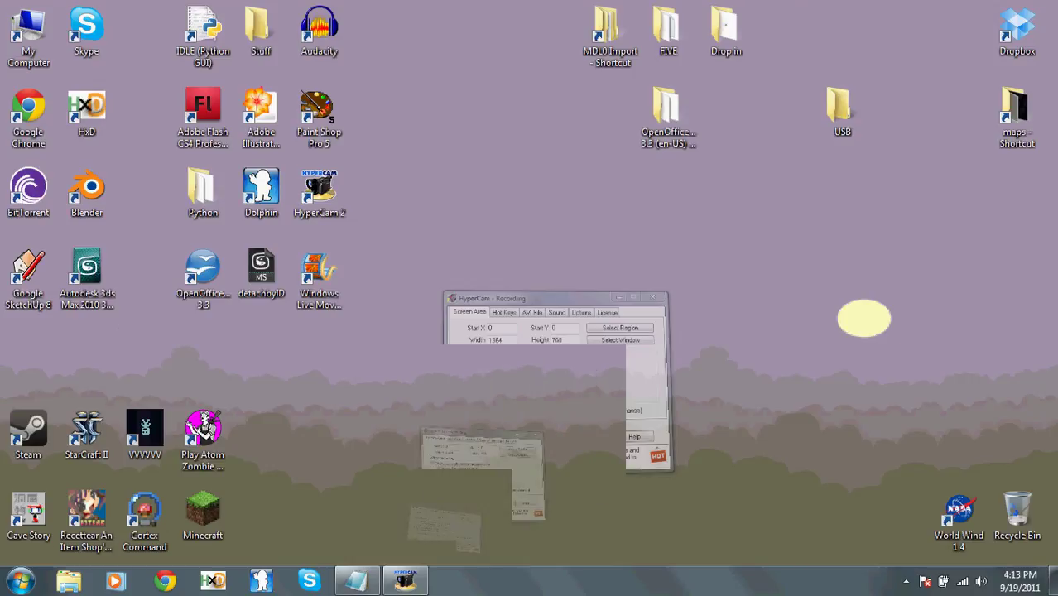
{"action": "mouse_move", "coordinate": [427, 270]}
{"action": "left_mouse_down"}
{"action": "mouse_move", "coordinate": [728, 490]}
{"action": "mouse_move", "coordinate": [740, 514]}
{"action": "left_mouse_up"}
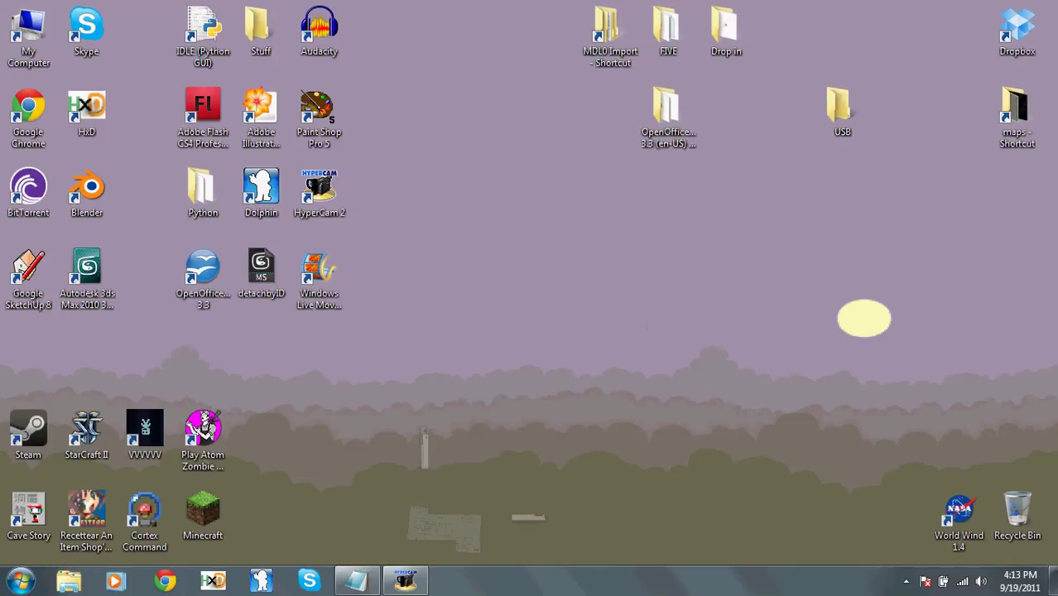
{"action": "left_click_drag", "start_coordinate": [382, 397], "coordinate": [694, 564]}
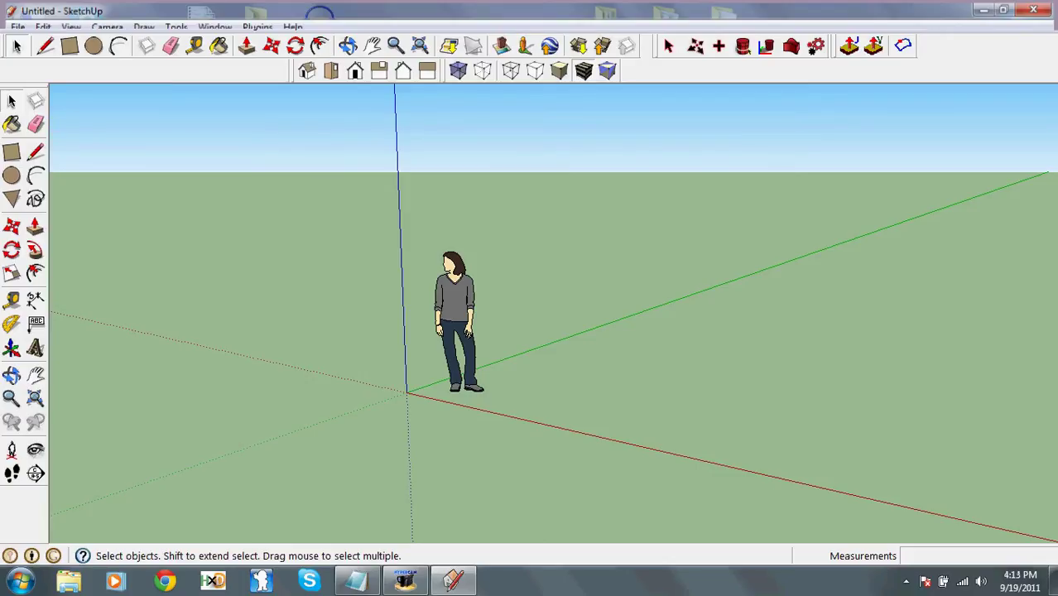
- Delete the default human figure from the untitled model and get ready to draw a rectangle
{"action": "left_click", "coordinate": [458, 313]}
{"action": "key", "text": "Delete"}
{"action": "middle_click_drag", "start_coordinate": [458, 315], "coordinate": [395, 334]}
{"action": "left_click", "coordinate": [12, 153]}
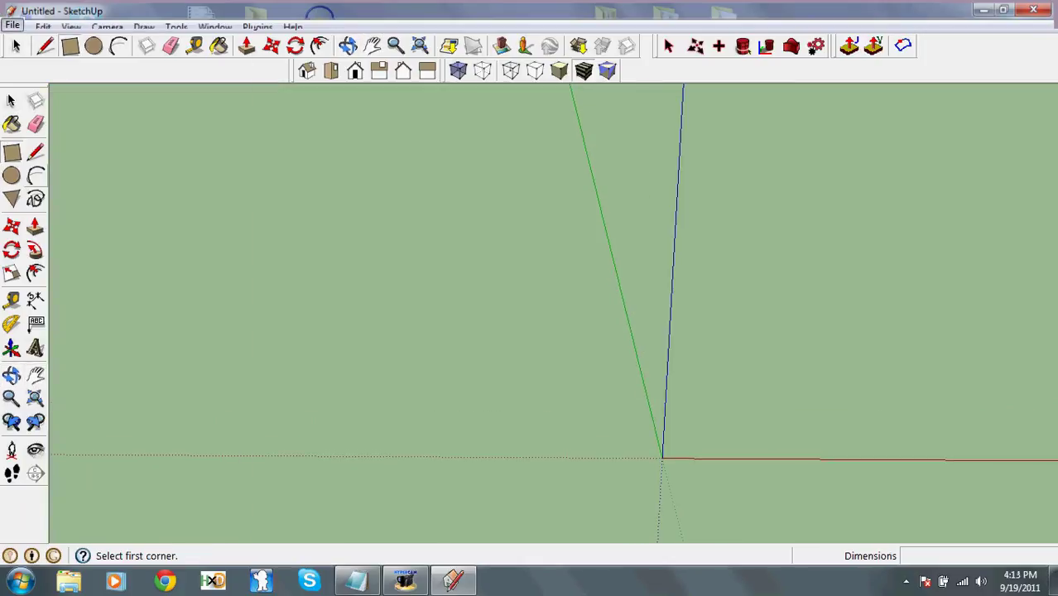
- Open the recent ChamberKnights model without saving the changes to the untitled one
{"action": "left_click", "coordinate": [13, 25]}
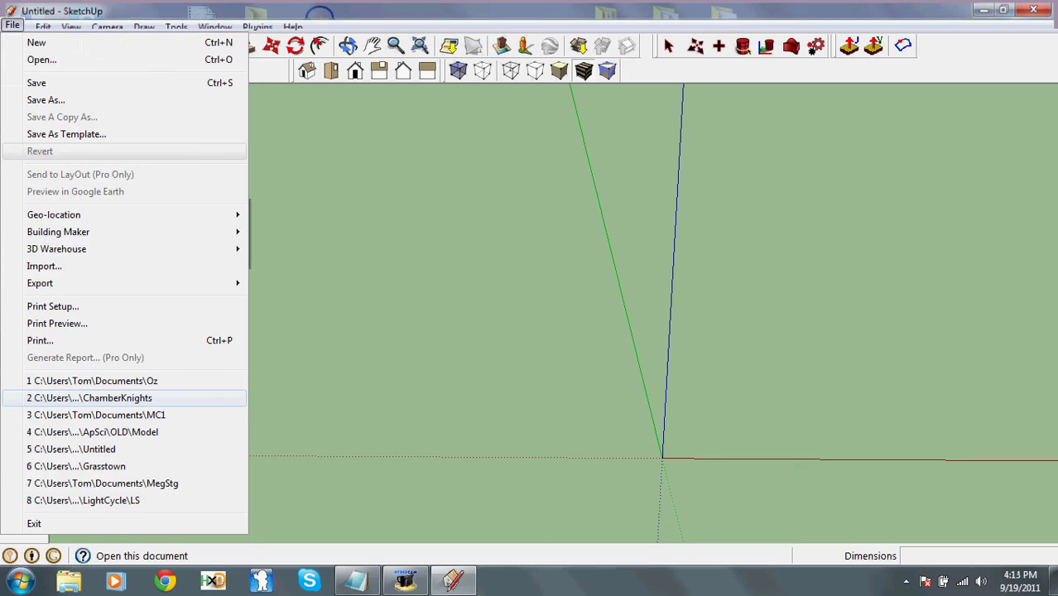
{"action": "left_click", "coordinate": [93, 399]}
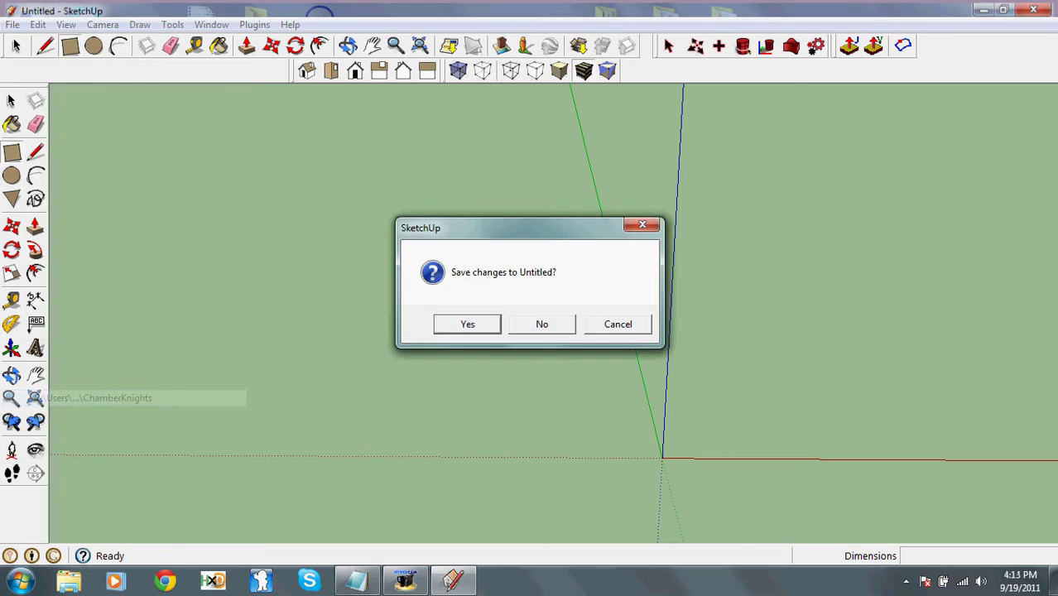
{"action": "left_click", "coordinate": [540, 324]}
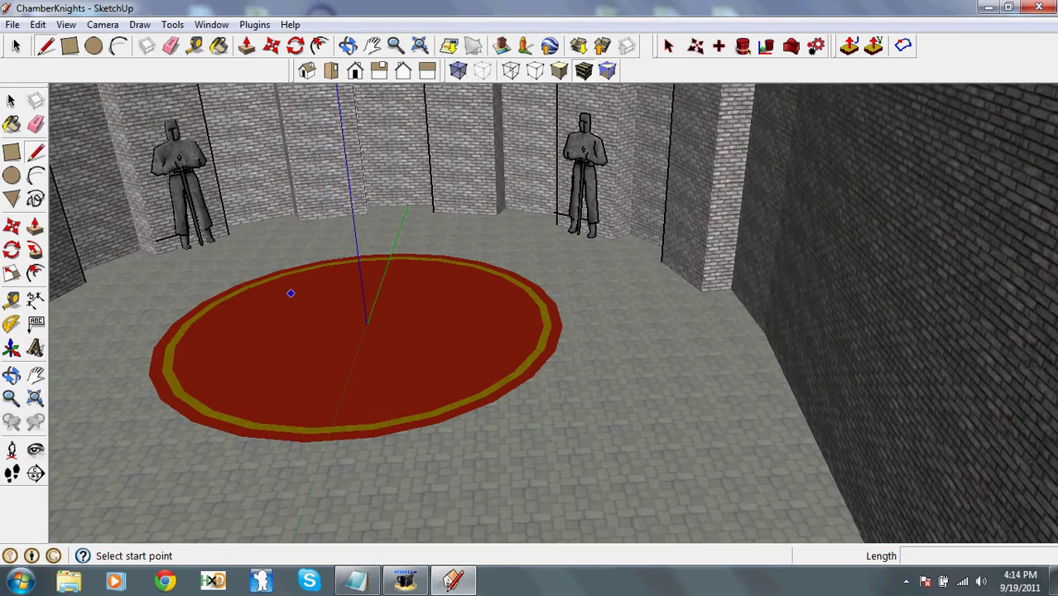
- Examine the brick chamber with its knight statues and round red carpet from several angles
{"action": "middle_click_drag", "start_coordinate": [290, 293], "coordinate": [426, 299]}
{"action": "scroll", "coordinate": [394, 356], "scroll_direction": "down", "scroll_amount": 4}
{"action": "scroll", "coordinate": [326, 295], "scroll_direction": "up", "scroll_amount": 4}
{"action": "middle_click_drag", "start_coordinate": [456, 335], "coordinate": [462, 342]}
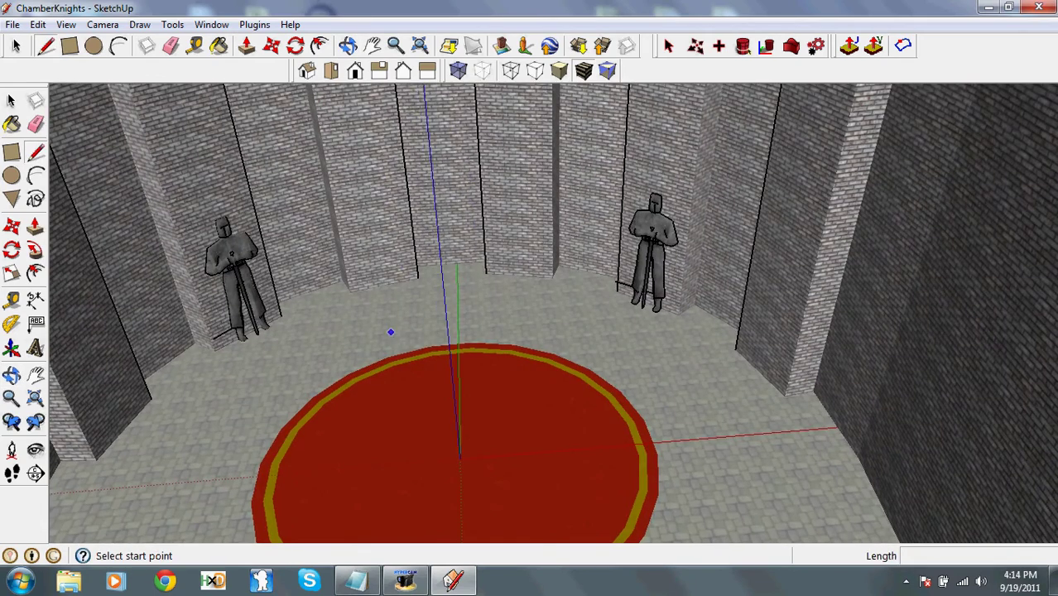
{"action": "left_click", "coordinate": [11, 101]}
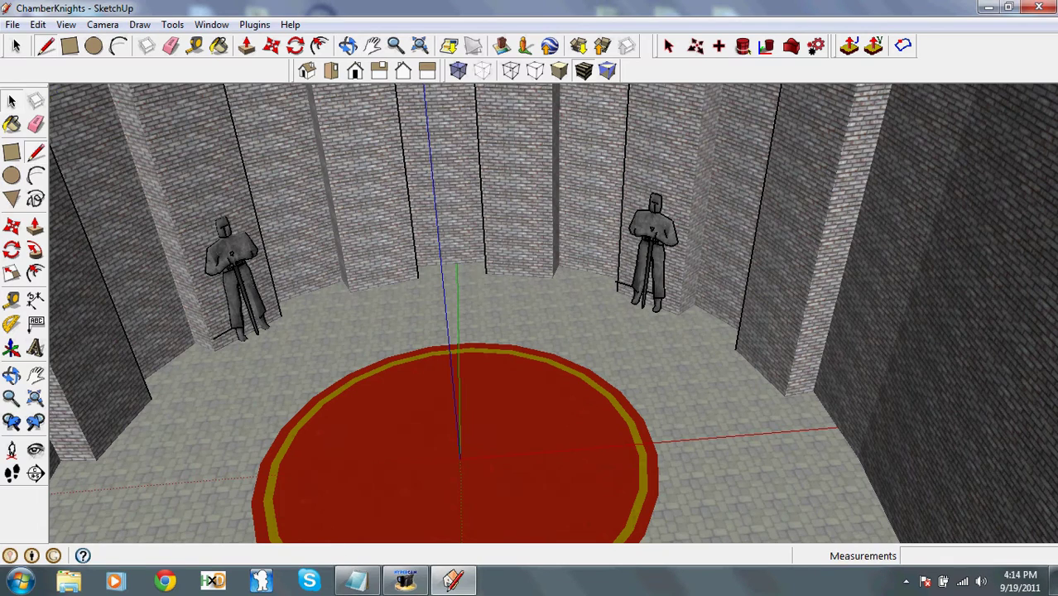
{"action": "middle_click_drag", "start_coordinate": [480, 340], "coordinate": [528, 307]}
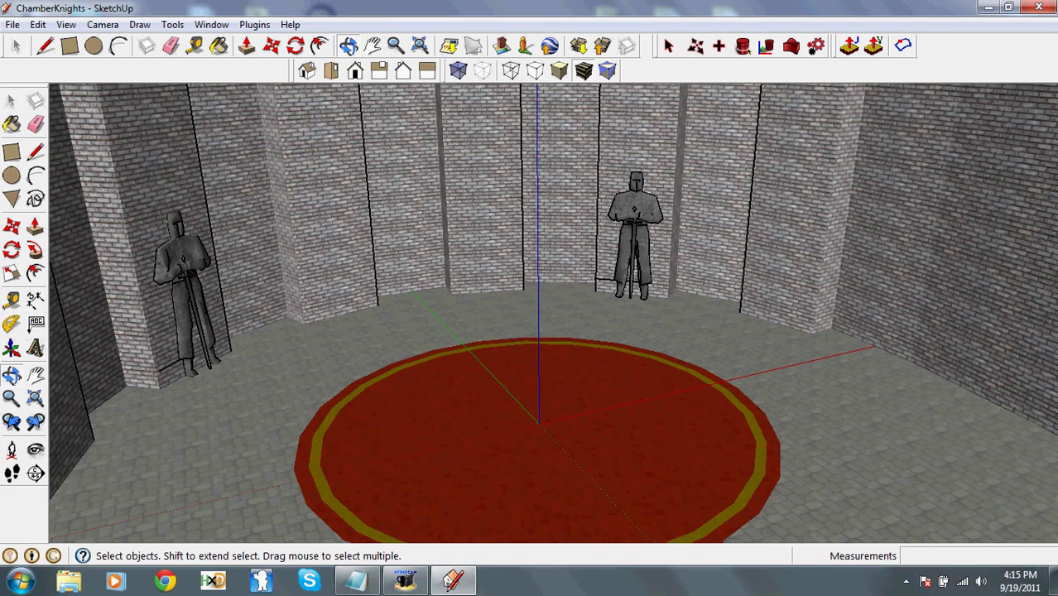
{"action": "middle_click_drag", "start_coordinate": [572, 314], "coordinate": [612, 295]}
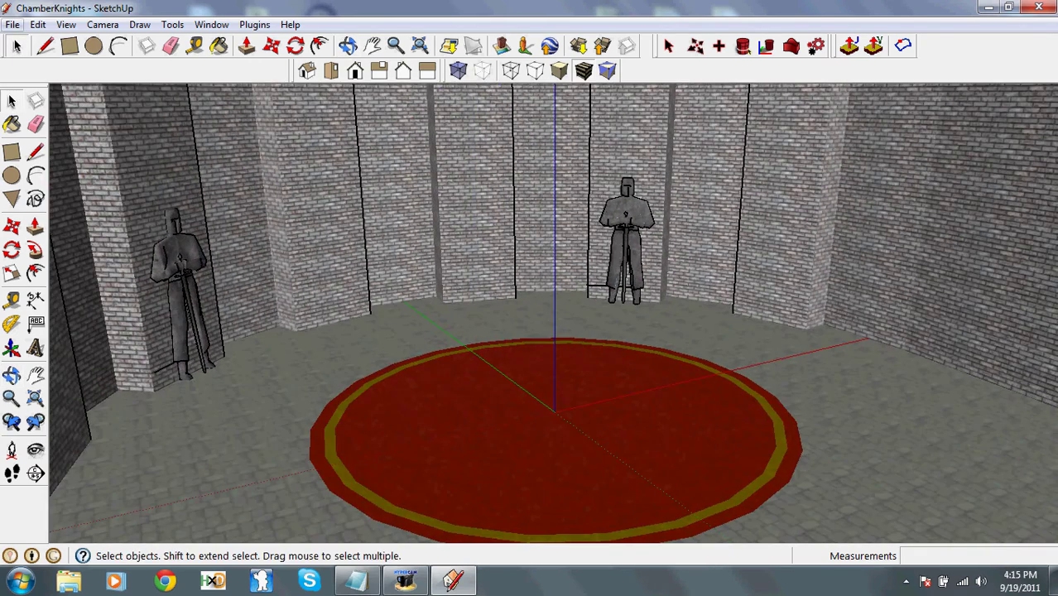
- Start a 3D model export of ChamberKnights with Google Earth File (*.kmz) as the export type
{"action": "left_click", "coordinate": [13, 24]}
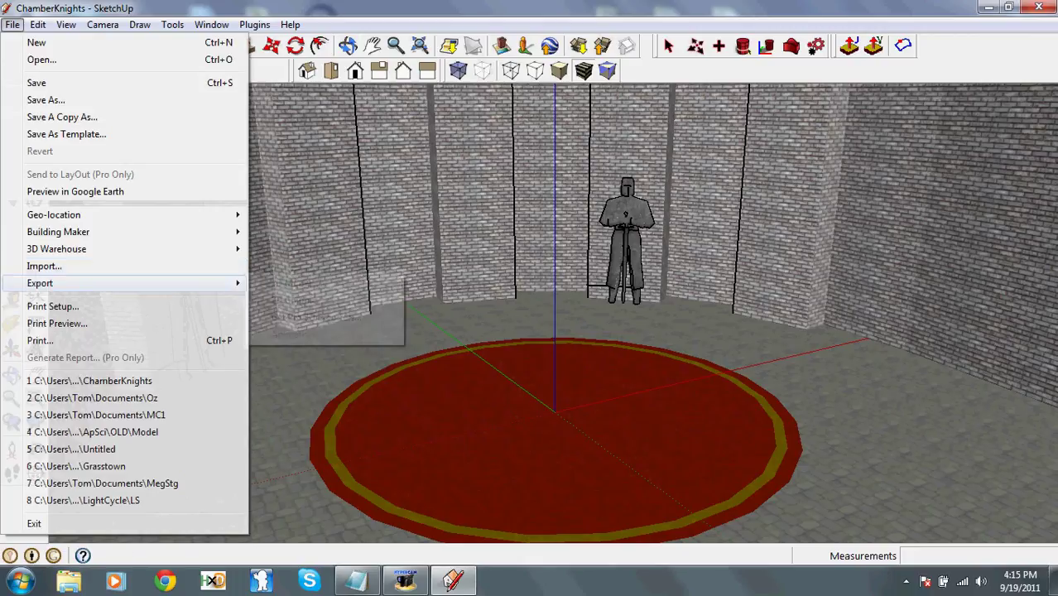
{"action": "left_click", "coordinate": [295, 283]}
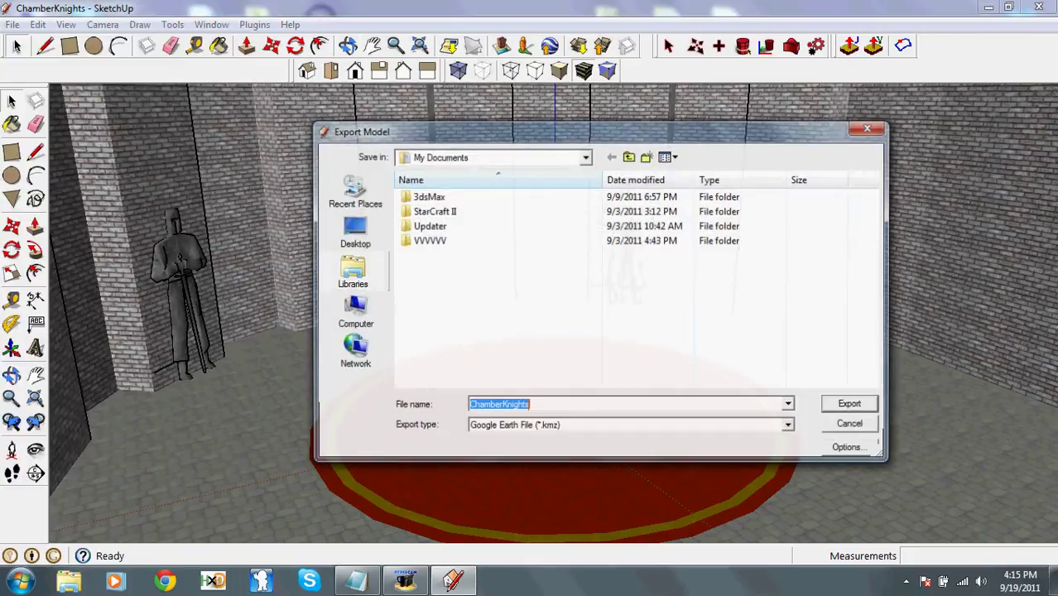
{"action": "left_click", "coordinate": [631, 425]}
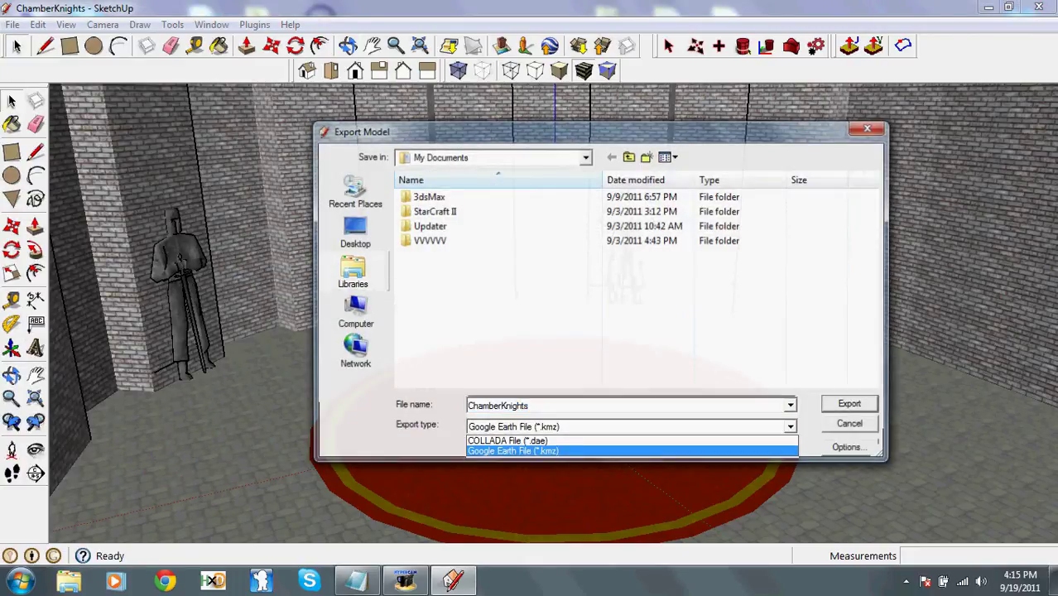
{"action": "key", "text": "Up"}
{"action": "key", "text": "Down"}
{"action": "key", "text": "Return"}
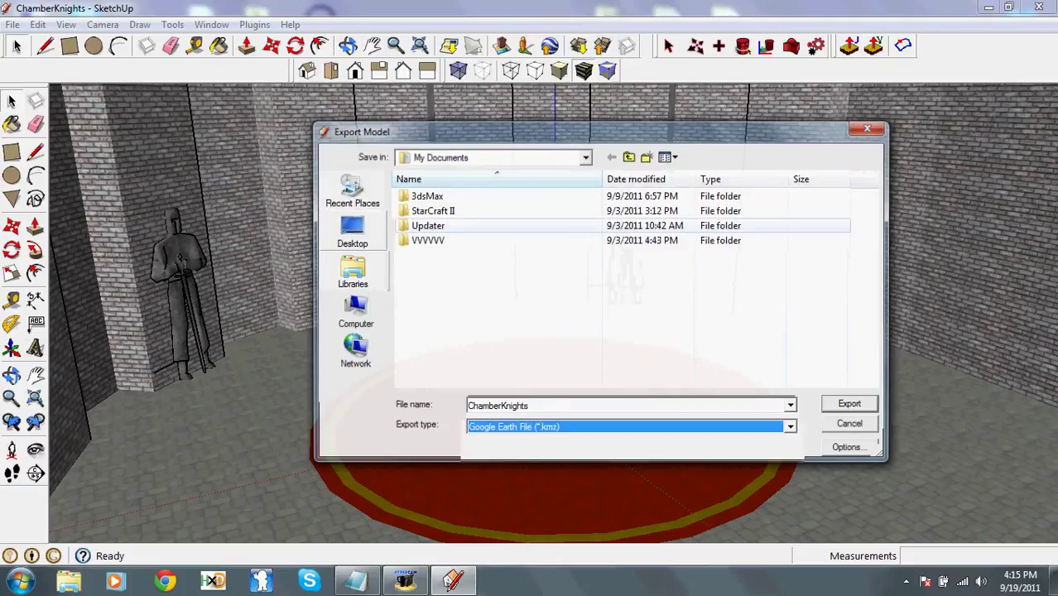
- Export the ChamberKnights file into a new desktop folder named Tut, and close SketchUp
{"action": "left_click", "coordinate": [353, 232]}
{"action": "left_click", "coordinate": [648, 156]}
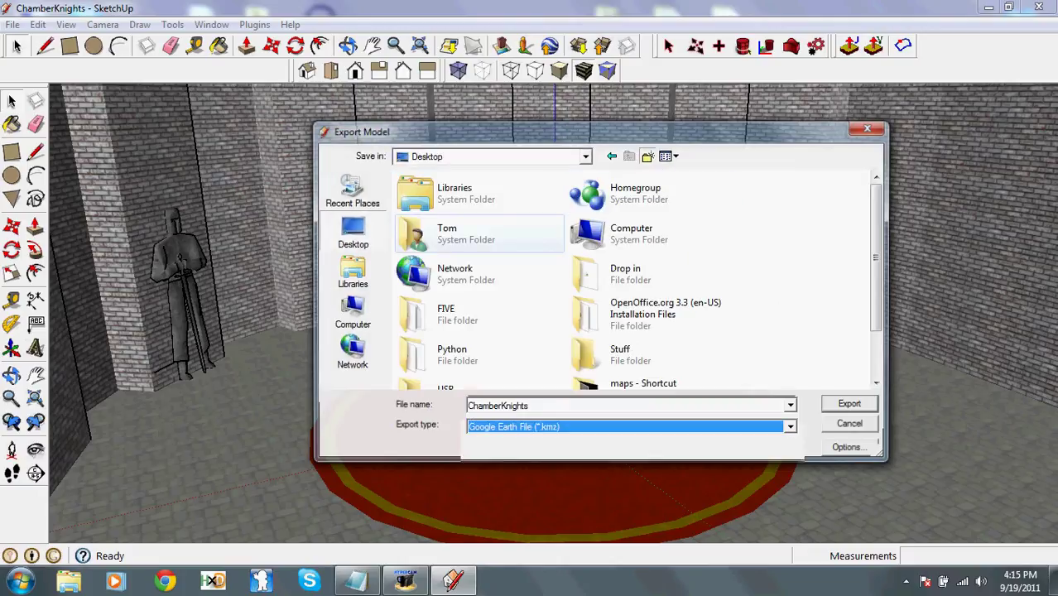
{"action": "type", "text": "Tut"}
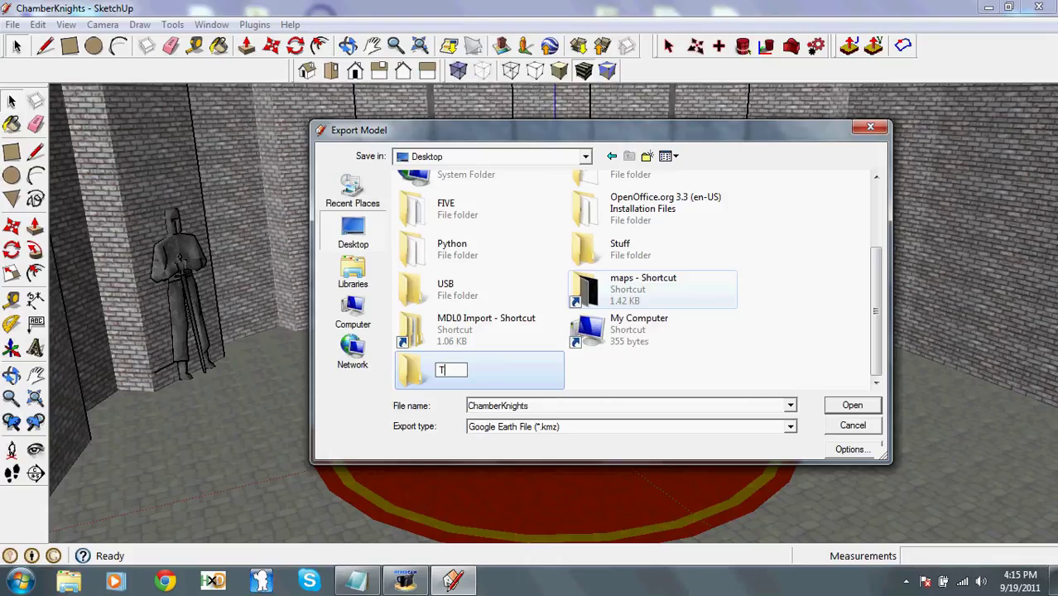
{"action": "key", "text": "Return"}
{"action": "key", "text": "Return"}
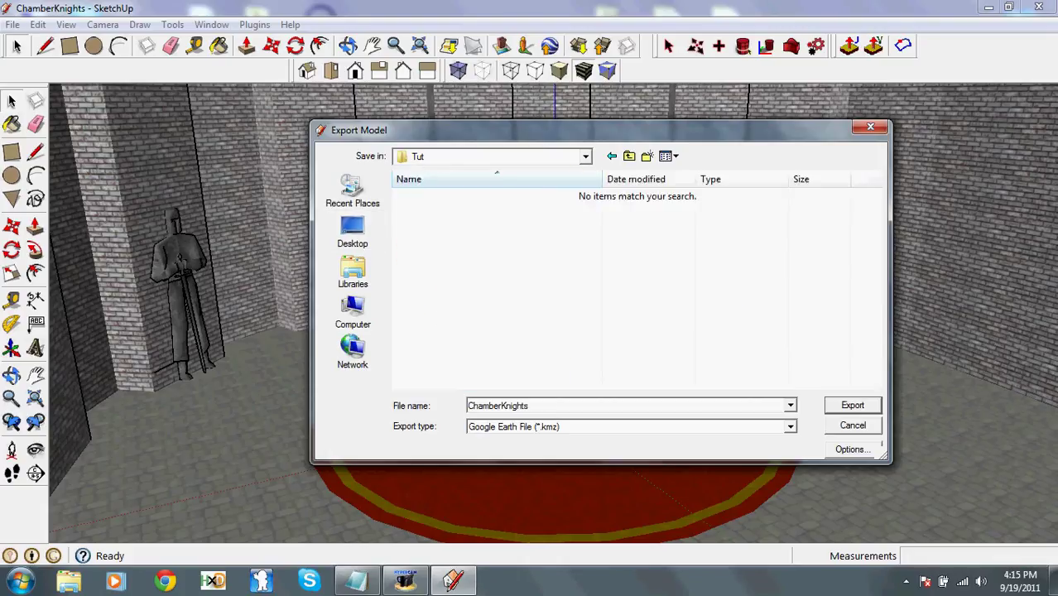
{"action": "left_click", "coordinate": [853, 405]}
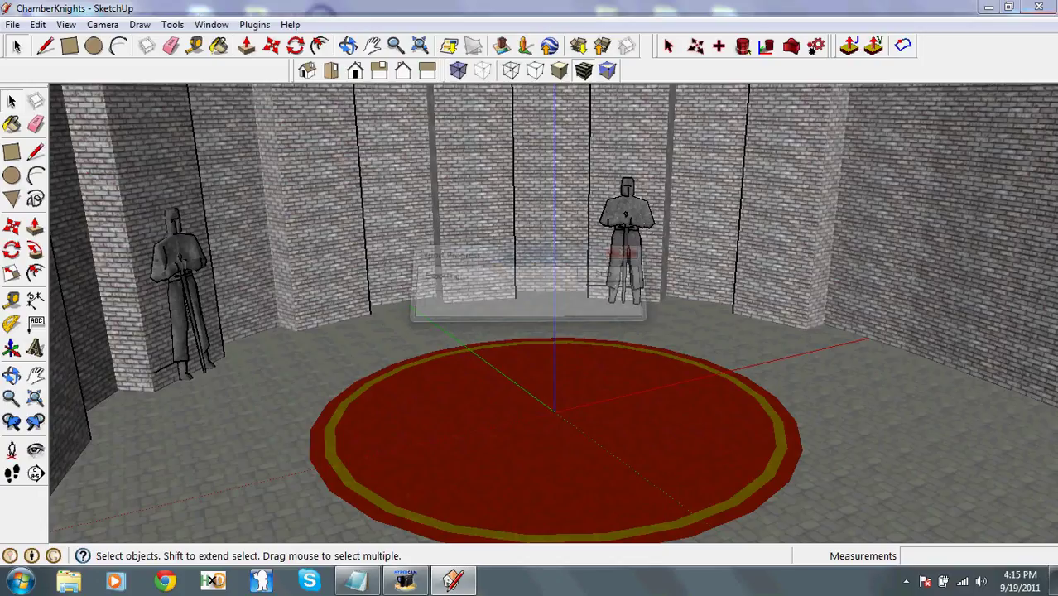
{"action": "left_click", "coordinate": [1039, 7]}
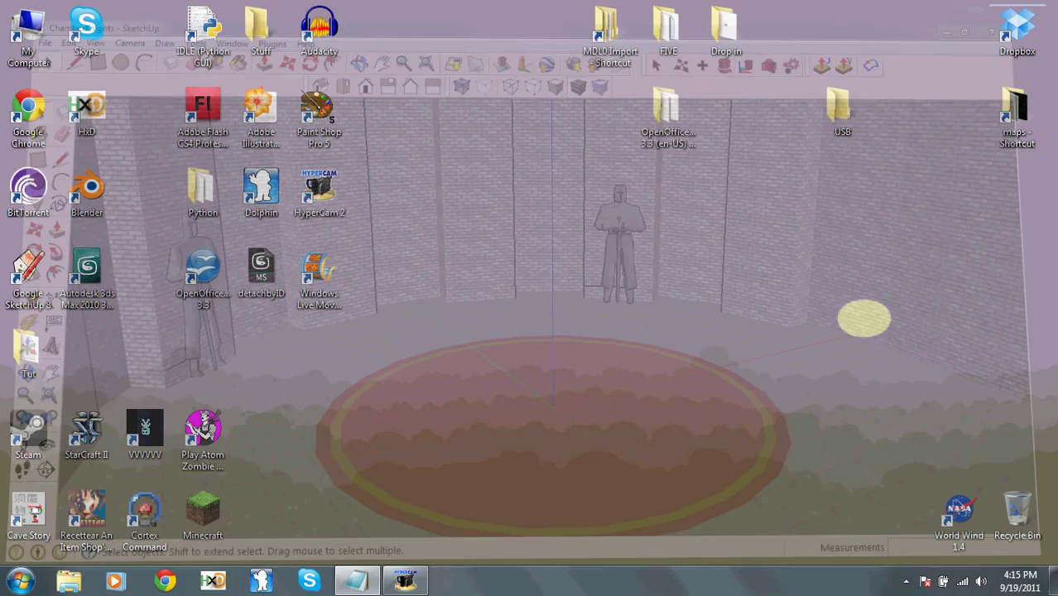
- Move the Tut folder to the middle of the desktop and open it
{"action": "left_click", "coordinate": [261, 188]}
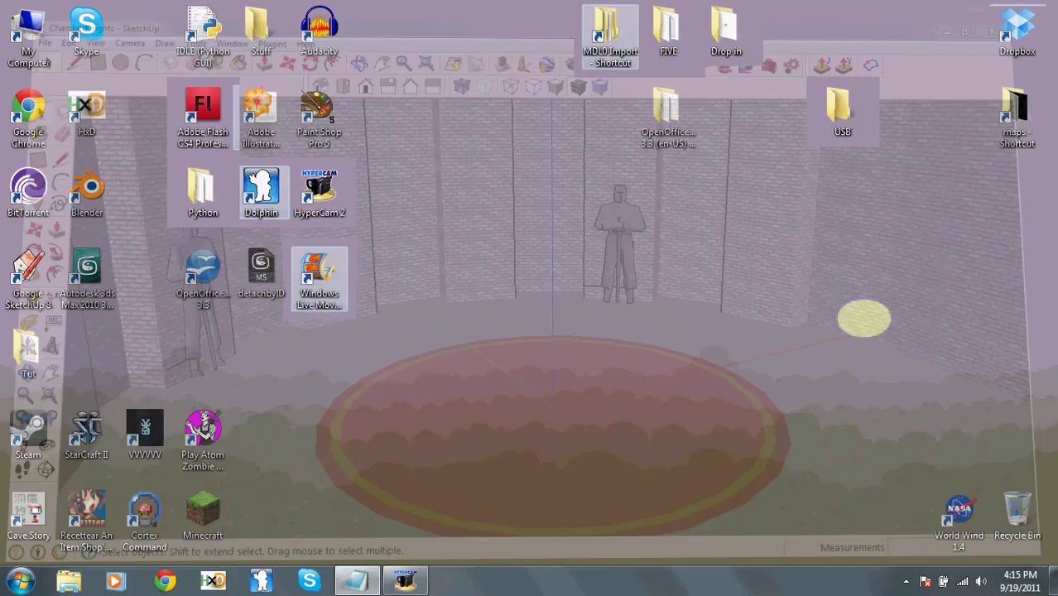
{"action": "left_click_drag", "start_coordinate": [28, 349], "coordinate": [549, 352]}
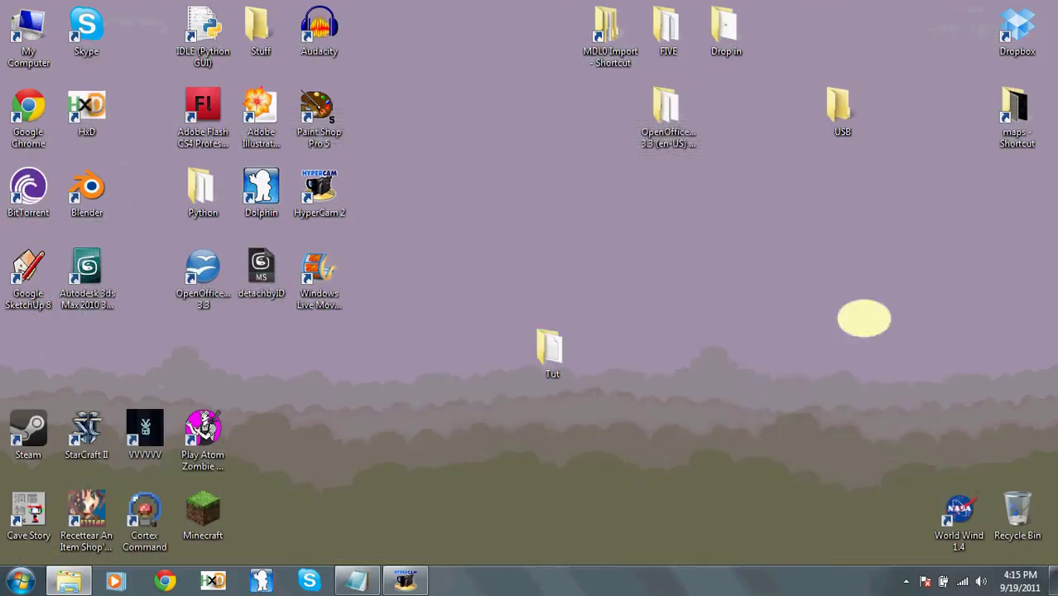
{"action": "double_click", "coordinate": [551, 352]}
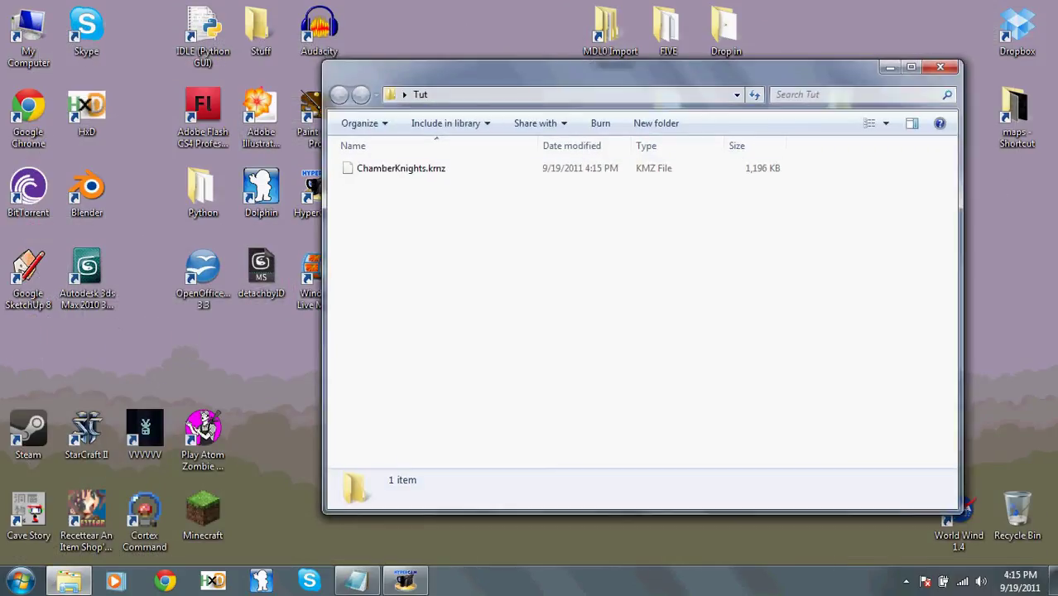
- Rename ChamberKnights.kmz to ChamberKnights.zip and accept the extension change
{"action": "right_click", "coordinate": [413, 171]}
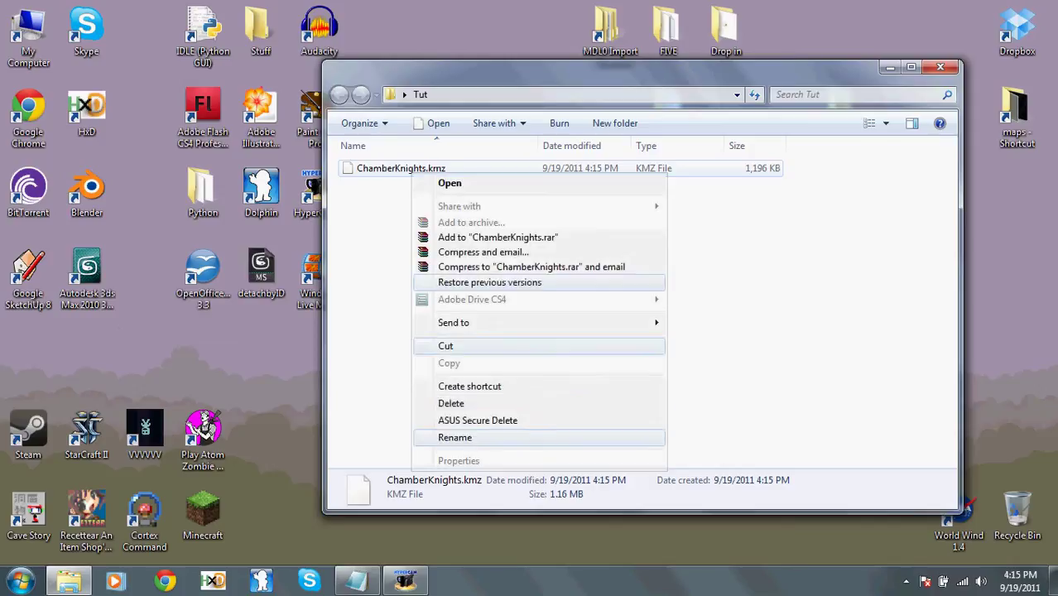
{"action": "left_click", "coordinate": [456, 438]}
{"action": "left_click", "coordinate": [442, 168]}
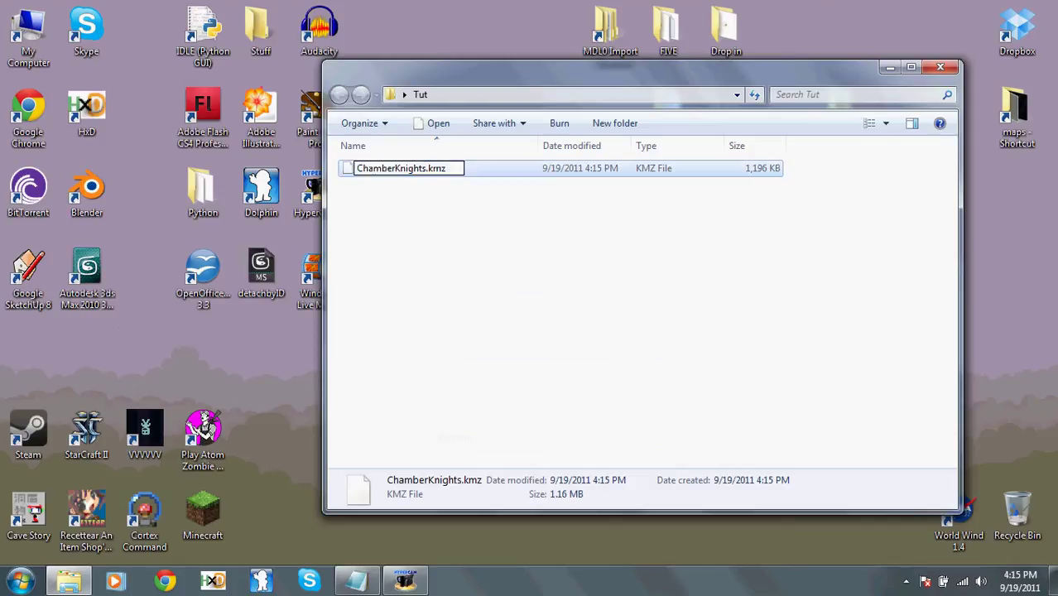
{"action": "key", "text": "BackSpace"}
{"action": "key", "text": "BackSpace"}
{"action": "key", "text": "BackSpace"}
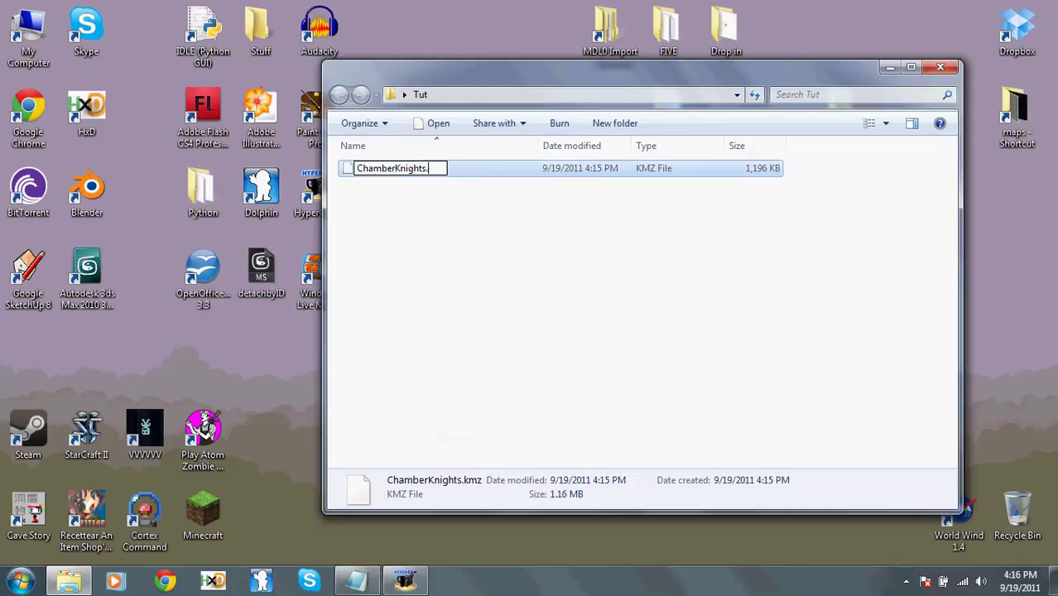
{"action": "type", "text": "zip"}
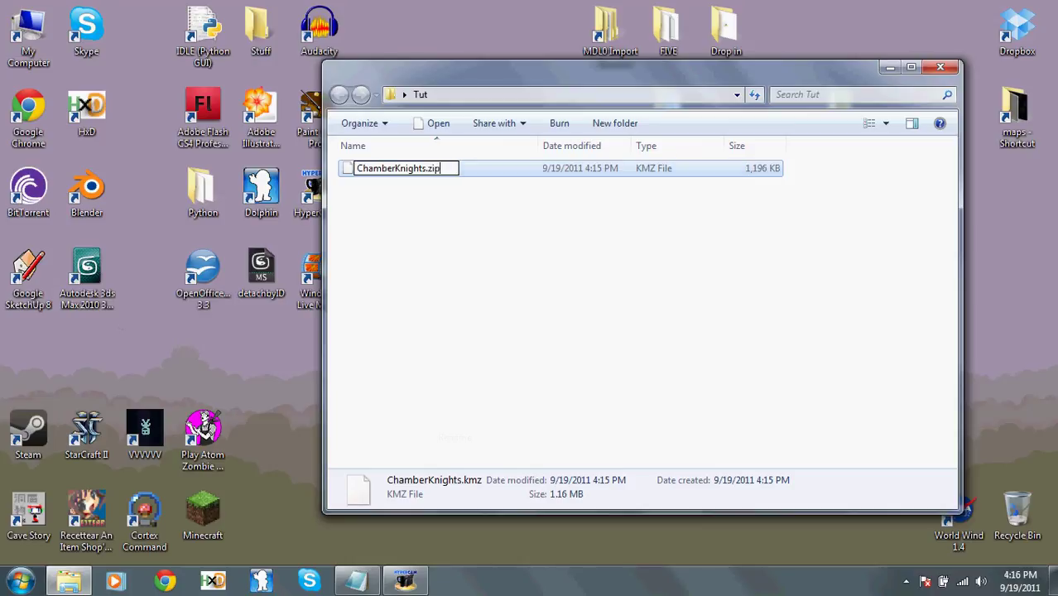
{"action": "key", "text": "Return"}
{"action": "key", "text": "Return"}
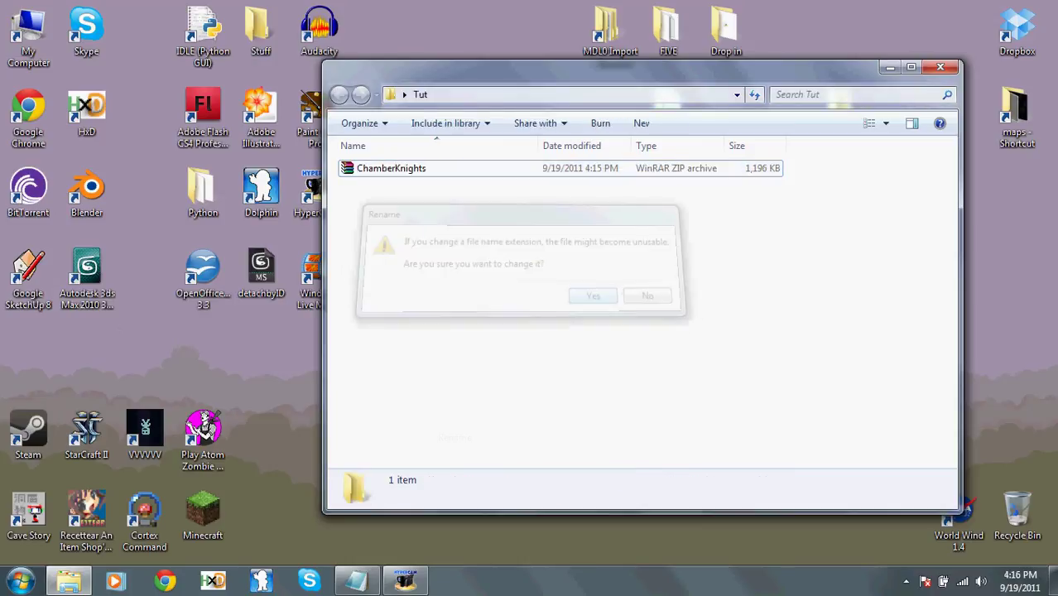
- Extract the models folder and doc.kml from the ChamberKnights archive into the Tut folder, and close the archive
{"action": "double_click", "coordinate": [369, 168]}
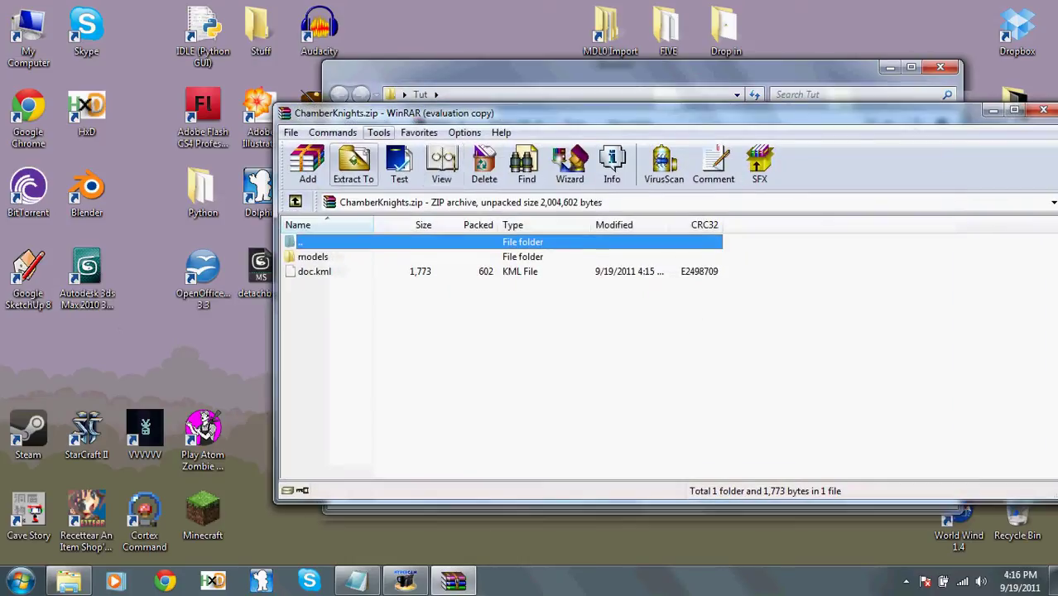
{"action": "left_click_drag", "start_coordinate": [398, 111], "coordinate": [673, 73]}
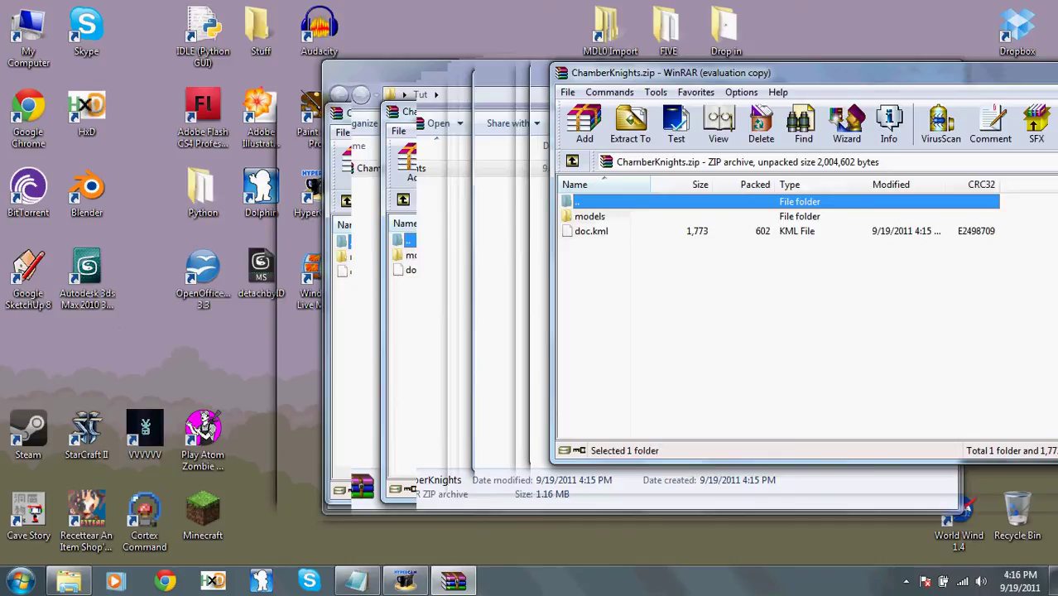
{"action": "key", "text": "ctrl+a"}
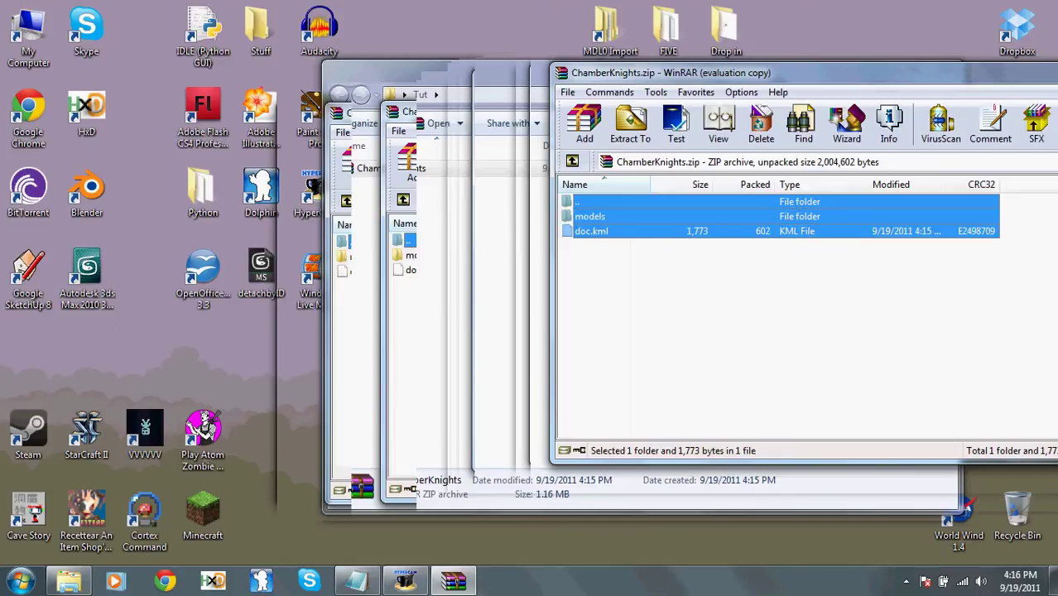
{"action": "left_click", "coordinate": [578, 202]}
{"action": "left_click", "coordinate": [591, 232], "text": "ctrl"}
{"action": "left_click", "coordinate": [590, 217], "text": "ctrl"}
{"action": "left_click", "coordinate": [578, 202], "text": "ctrl"}
{"action": "left_click_drag", "start_coordinate": [591, 218], "coordinate": [497, 331]}
{"action": "left_click_drag", "start_coordinate": [1005, 73], "coordinate": [672, 169]}
{"action": "left_click", "coordinate": [988, 166]}
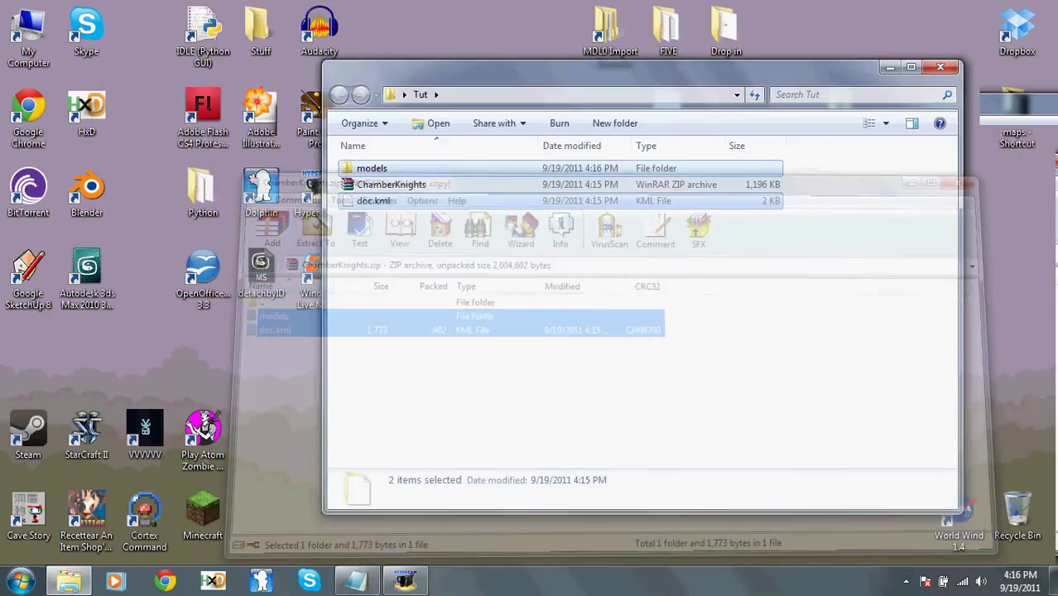
- Open the extracted models folder and look through the contents of its untitled subfolder
{"action": "left_click_drag", "start_coordinate": [629, 72], "coordinate": [620, 77]}
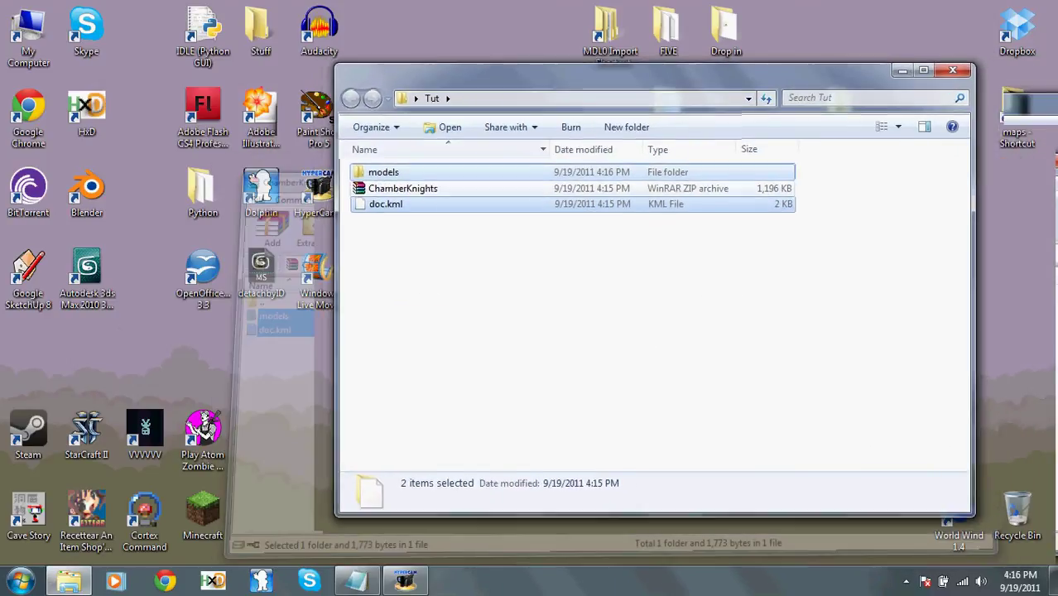
{"action": "double_click", "coordinate": [397, 172]}
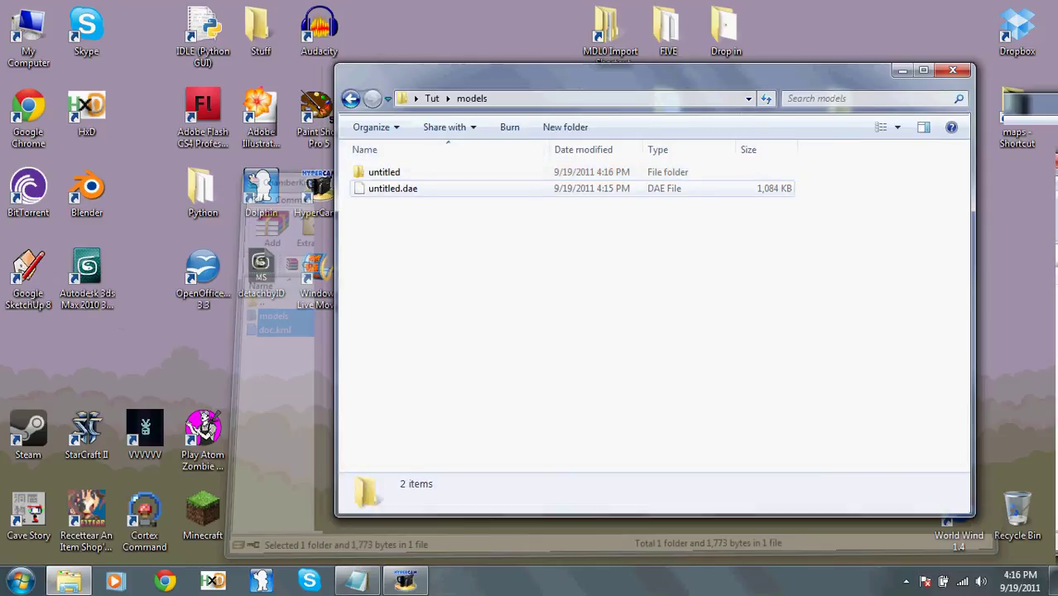
{"action": "double_click", "coordinate": [389, 173]}
{"action": "left_click_drag", "start_coordinate": [383, 299], "coordinate": [805, 183]}
{"action": "left_click", "coordinate": [351, 98]}
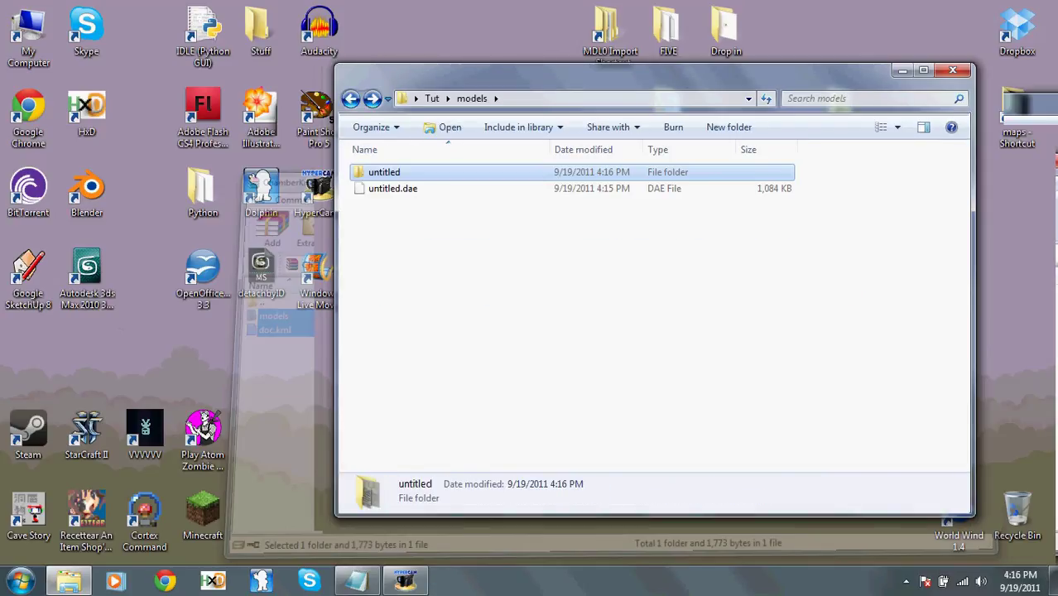
{"action": "left_click", "coordinate": [464, 273]}
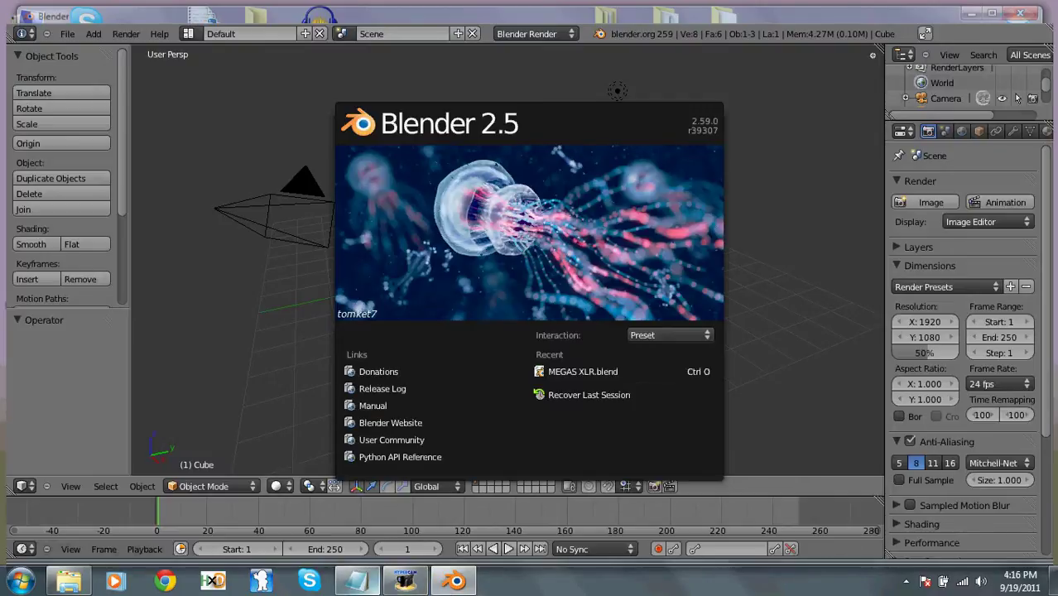
- Dismiss the splash screen and delete the default cube from the scene
{"action": "left_click", "coordinate": [497, 265]}
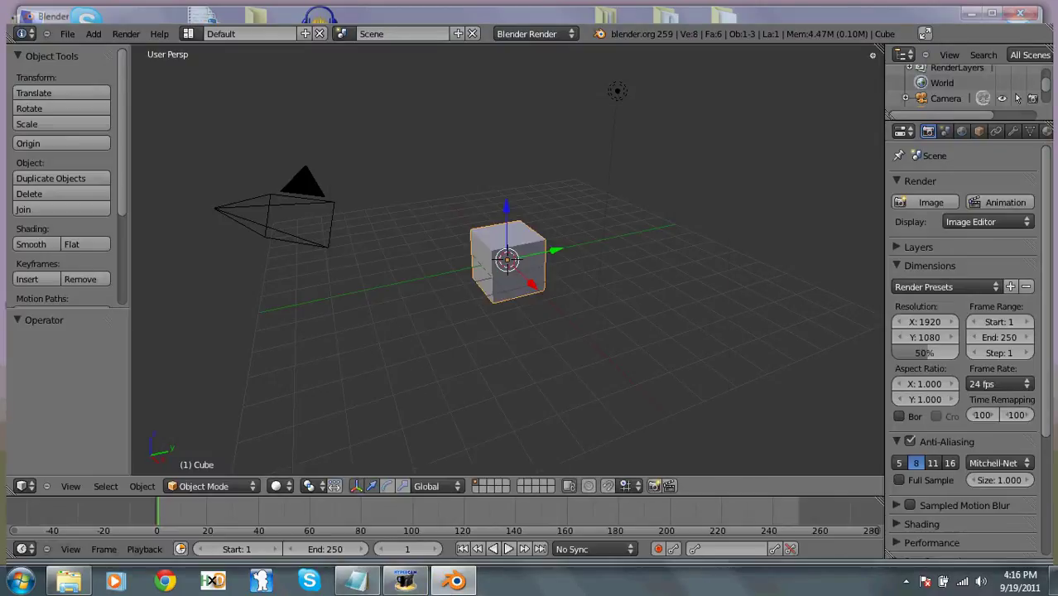
{"action": "key", "text": "x"}
{"action": "key", "text": "Return"}
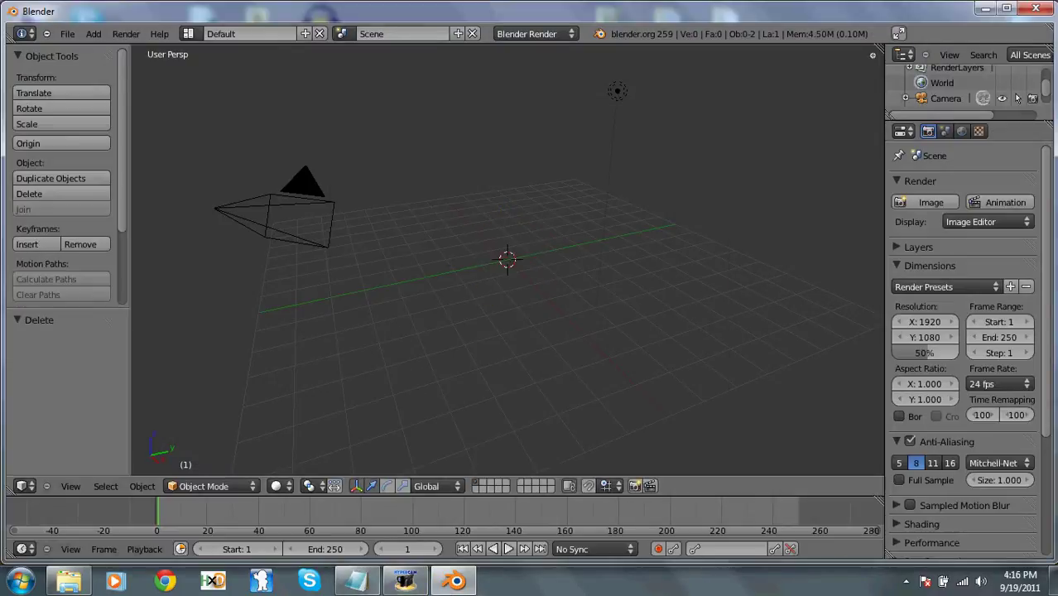
- Start a COLLADA import and browse through the desktop's Tut folder into its models folder
{"action": "left_click", "coordinate": [67, 34]}
{"action": "mouse_move", "coordinate": [81, 270]}
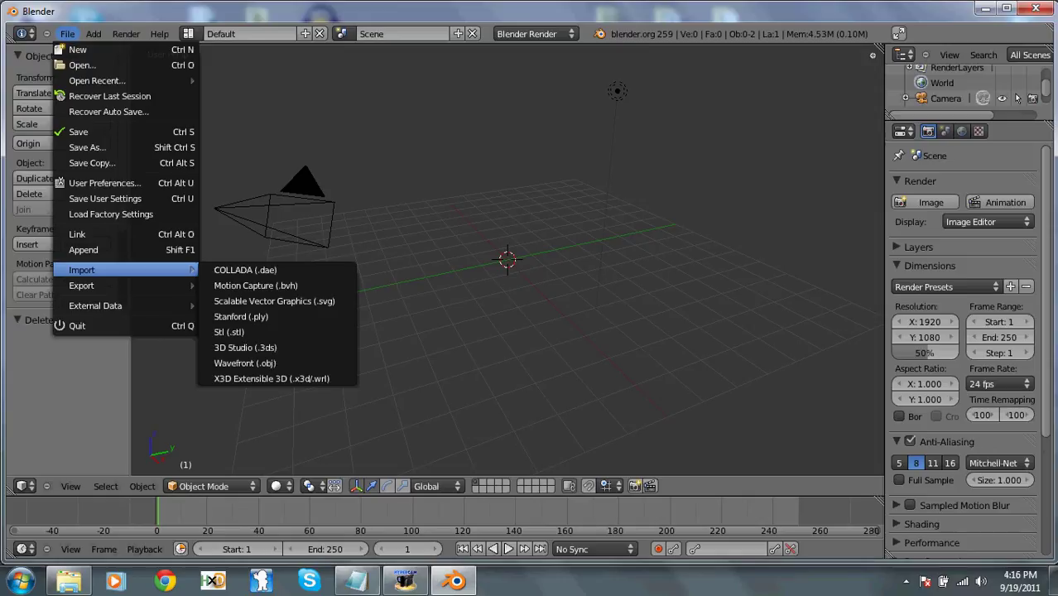
{"action": "left_click", "coordinate": [245, 270]}
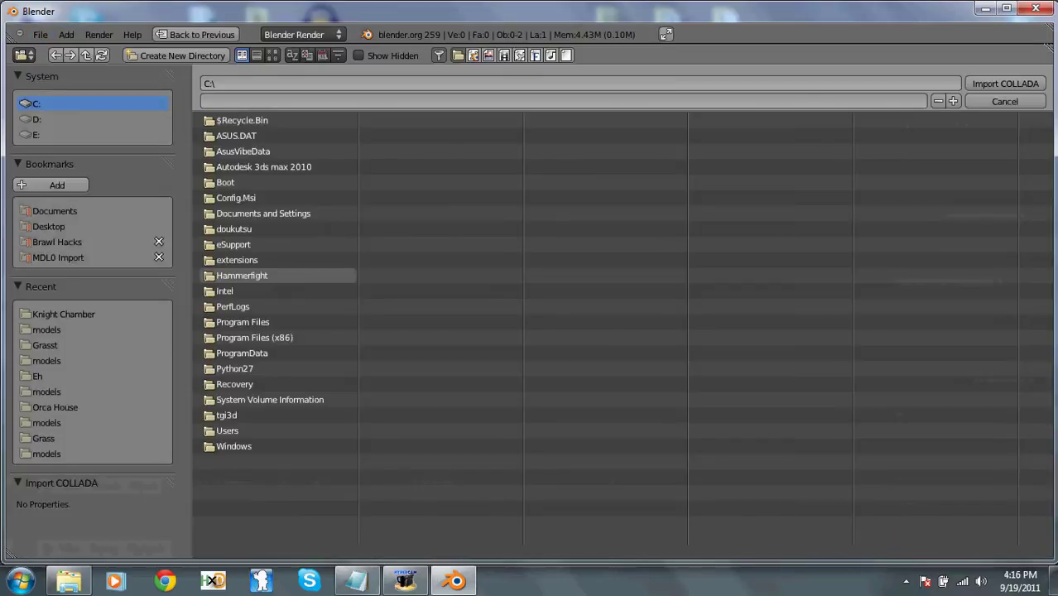
{"action": "left_click", "coordinate": [26, 227]}
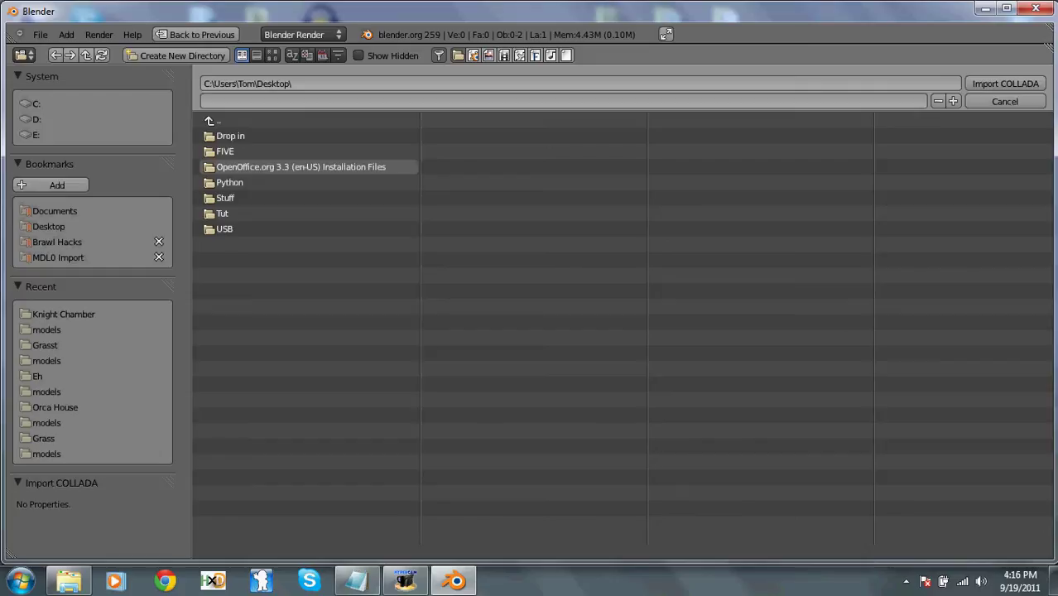
{"action": "left_click", "coordinate": [223, 214]}
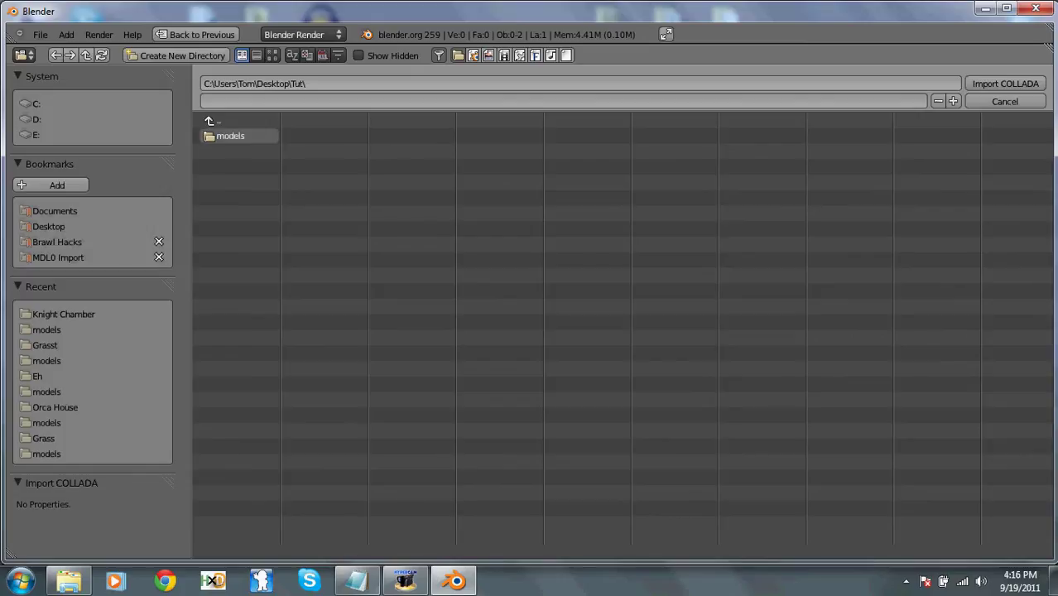
{"action": "double_click", "coordinate": [231, 136]}
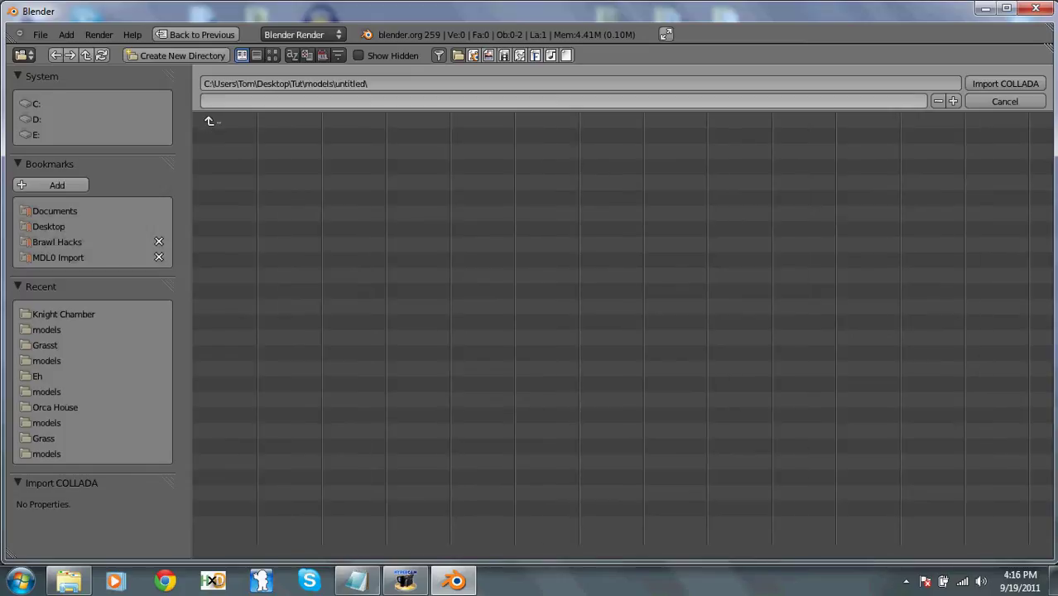
- Correct the import path to the models folder and import untitled.dae from it
{"action": "left_click", "coordinate": [369, 84]}
{"action": "left_click", "coordinate": [369, 84]}
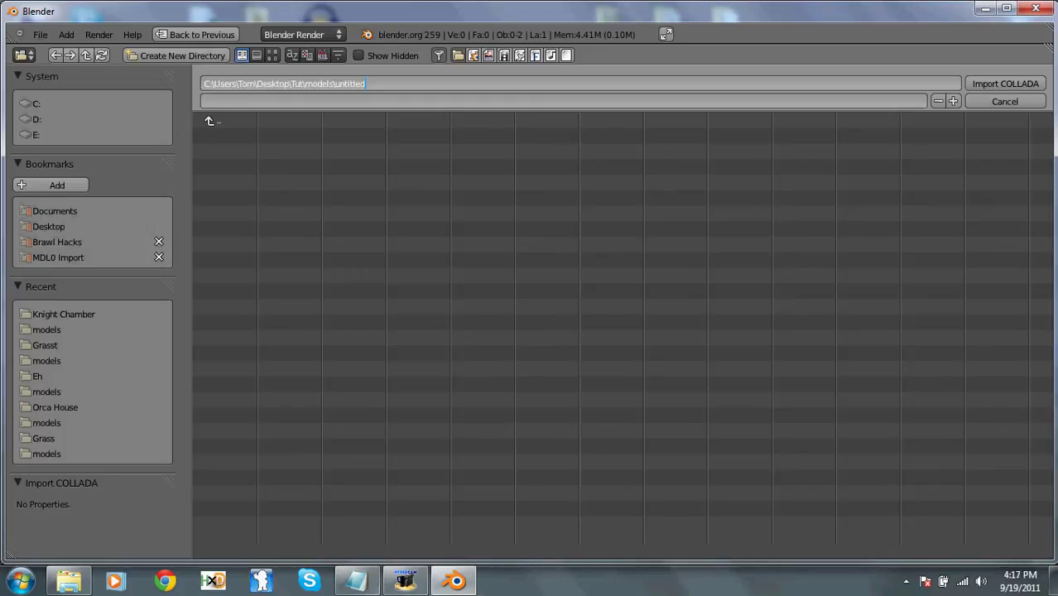
{"action": "key", "text": "BackSpace"}
{"action": "key", "text": "BackSpace"}
{"action": "key", "text": "BackSpace"}
{"action": "key", "text": "BackSpace"}
{"action": "key", "text": "BackSpace"}
{"action": "key", "text": "Return"}
{"action": "left_click", "coordinate": [249, 152]}
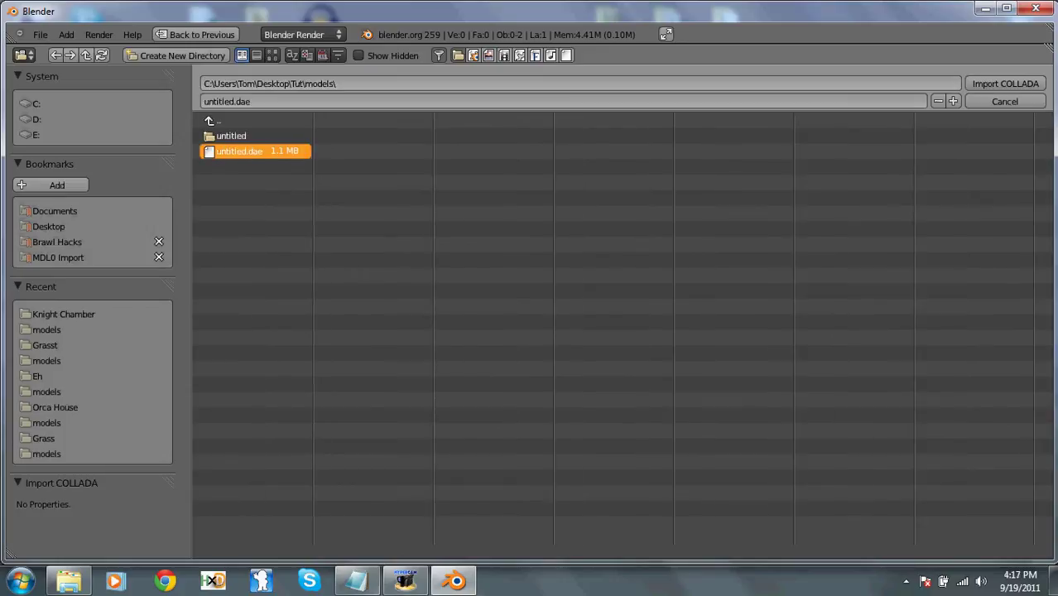
{"action": "left_click", "coordinate": [1005, 83]}
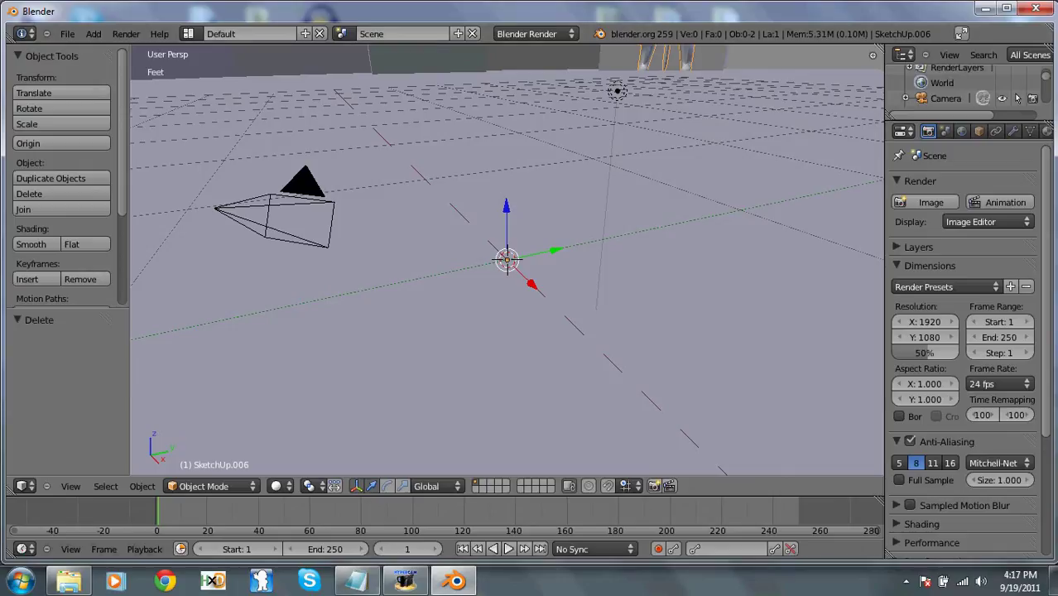
- Export the imported scene as untitled.fbx in Autodesk FBX format to the desktop's Tut folder, and close Blender
{"action": "scroll", "coordinate": [508, 259], "scroll_direction": "down", "scroll_amount": 10}
{"action": "middle_click_drag", "start_coordinate": [509, 259], "coordinate": [579, 290]}
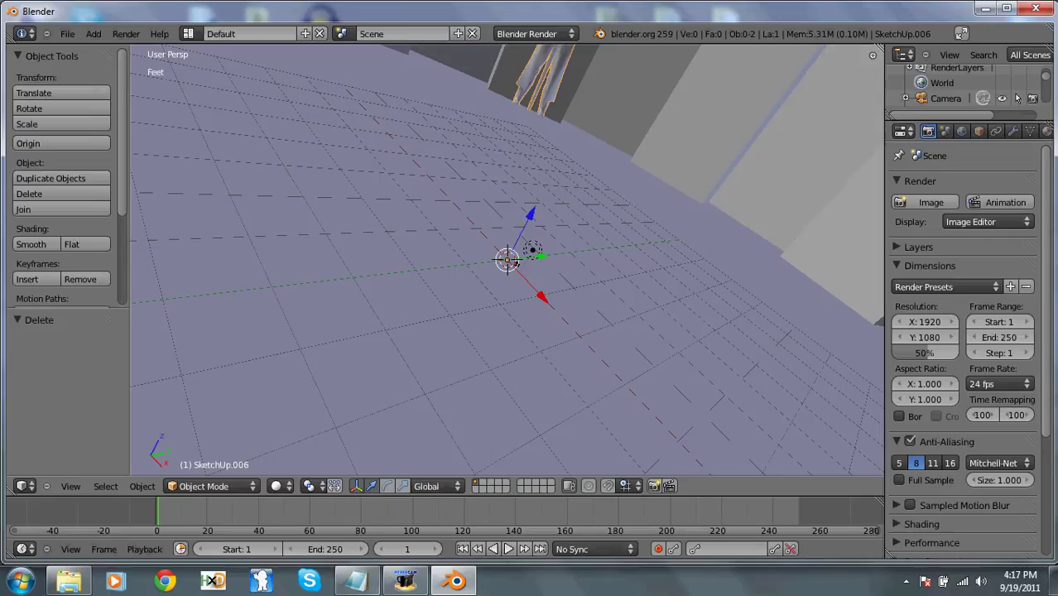
{"action": "left_click", "coordinate": [67, 34]}
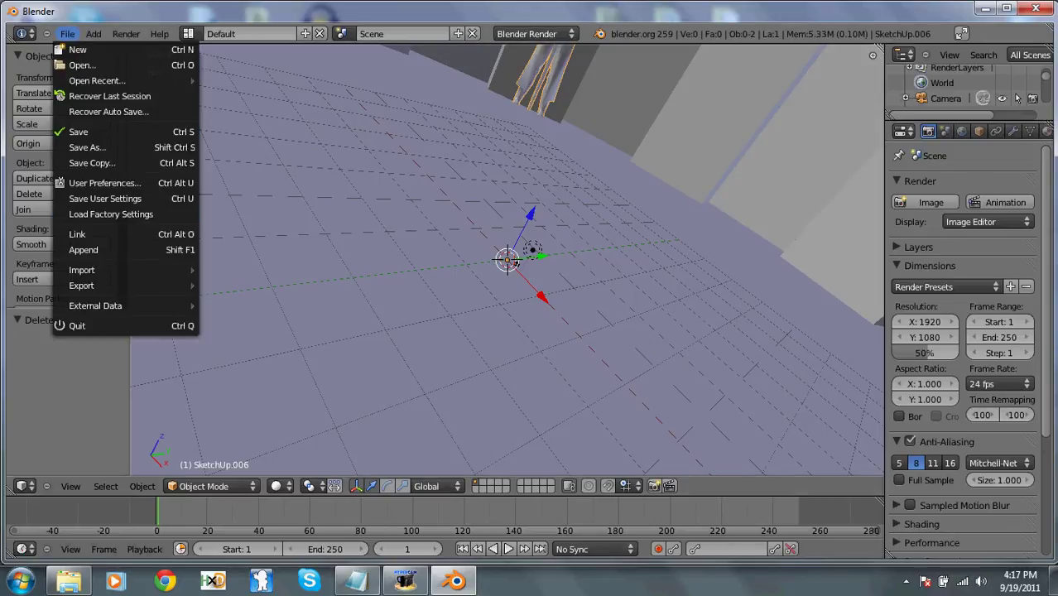
{"action": "mouse_move", "coordinate": [192, 285]}
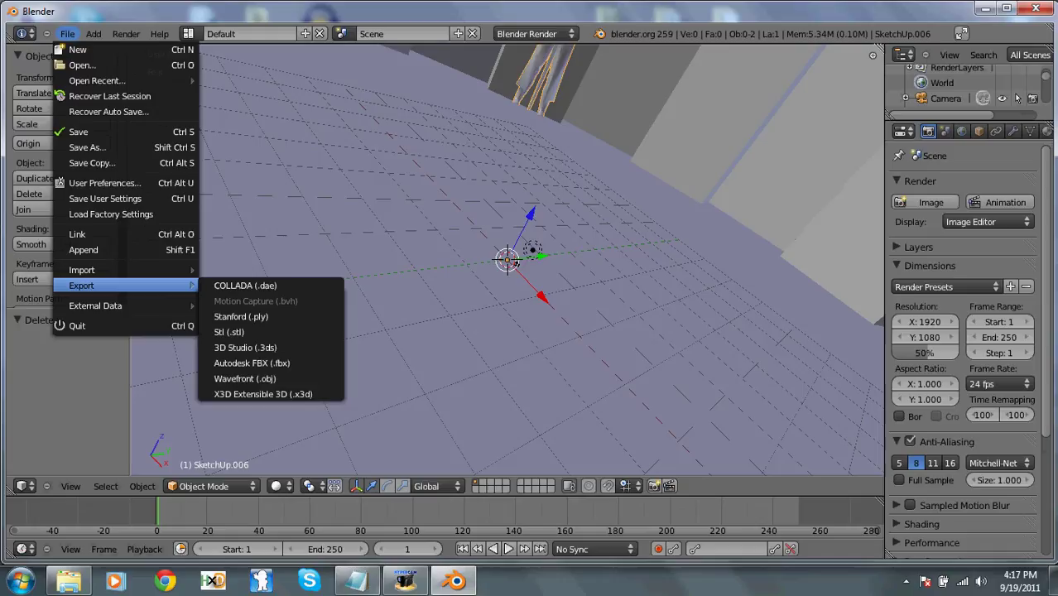
{"action": "left_click", "coordinate": [252, 363]}
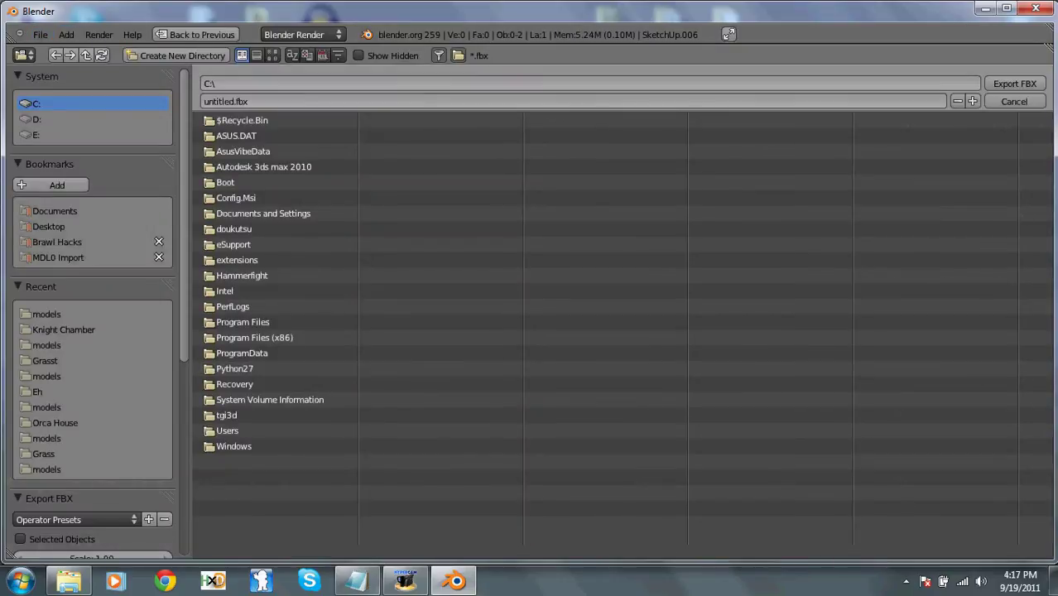
{"action": "left_click", "coordinate": [48, 226]}
{"action": "left_click", "coordinate": [223, 214]}
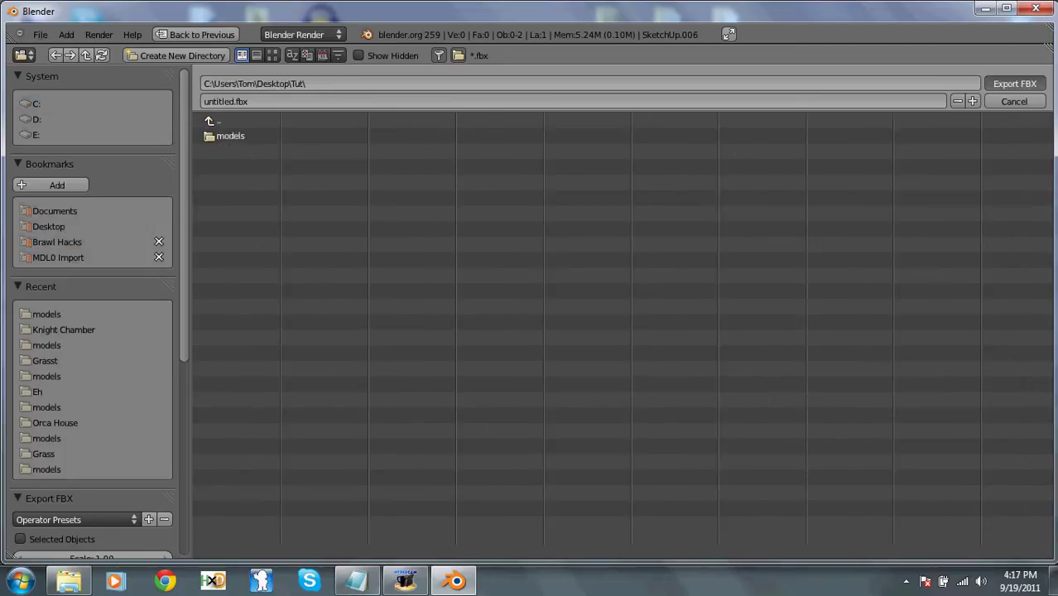
{"action": "left_click", "coordinate": [1015, 84]}
{"action": "left_click", "coordinate": [1036, 8]}
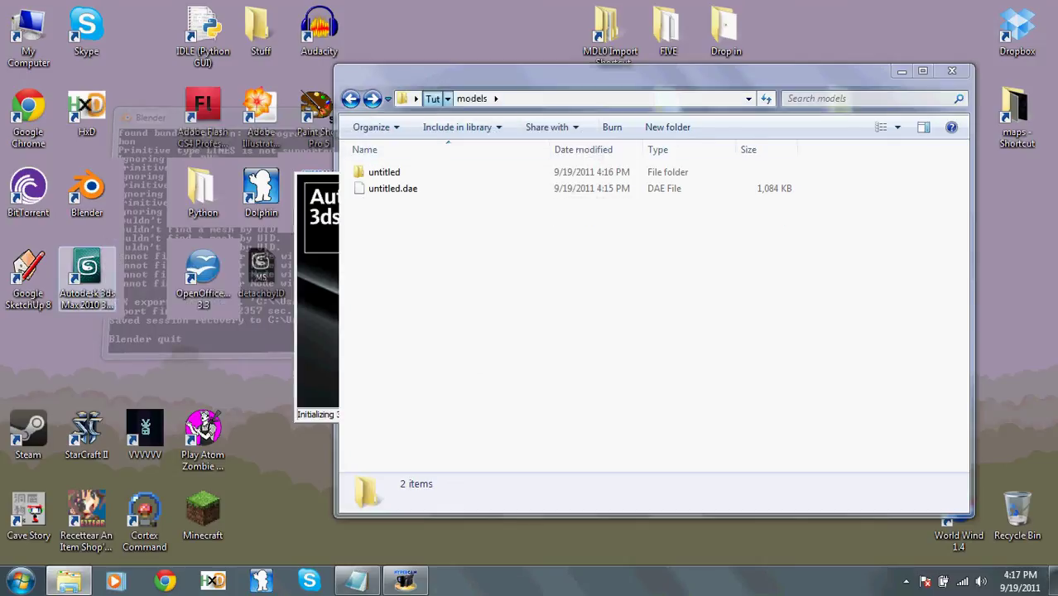
- Check the exported untitled FBX file in the Tut folder and minimize the folder window
{"action": "left_click", "coordinate": [432, 98]}
{"action": "left_click", "coordinate": [384, 221]}
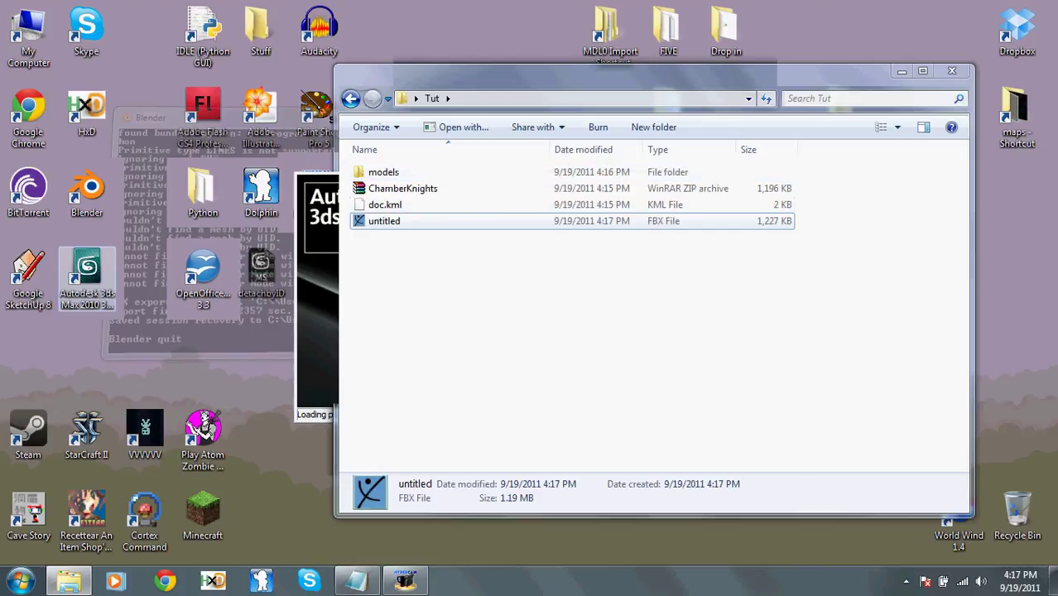
{"action": "left_click", "coordinate": [901, 72]}
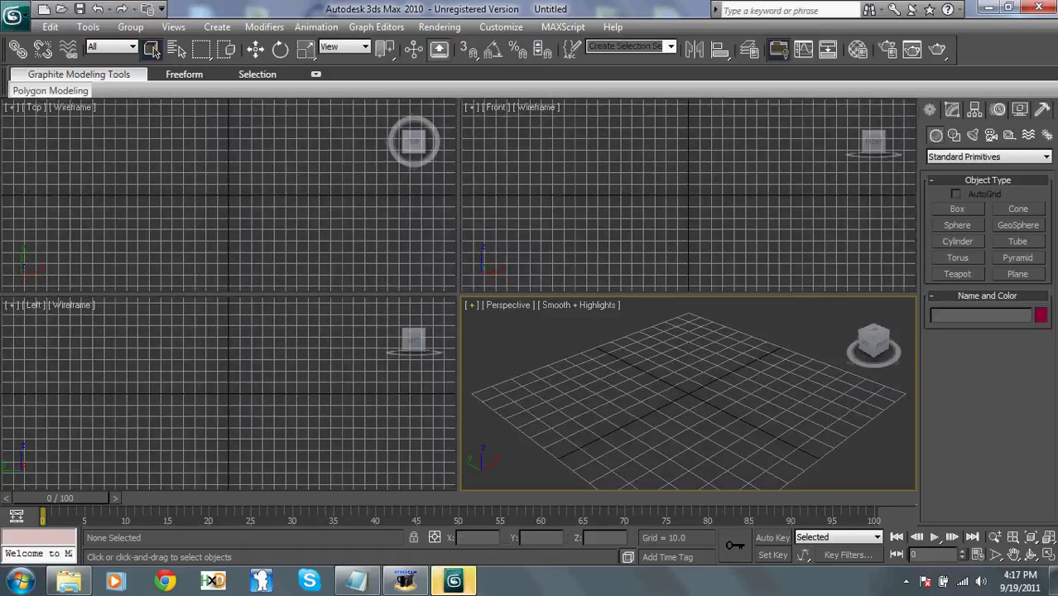
- Import the untitled FBX file from the Tut folder into 3ds Max, accepting the import options
{"action": "left_click", "coordinate": [15, 16]}
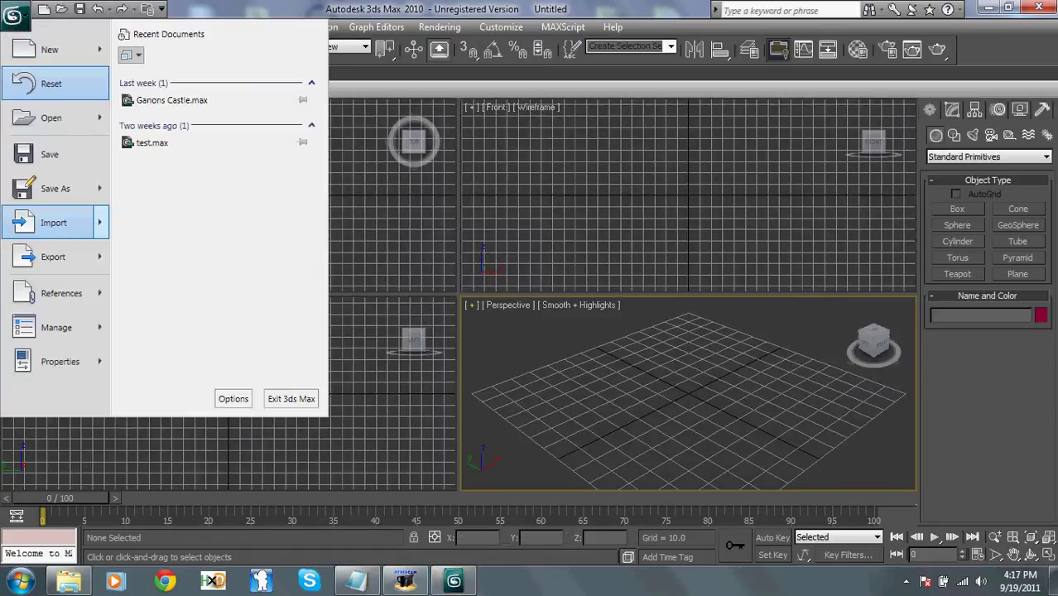
{"action": "left_click", "coordinate": [54, 223]}
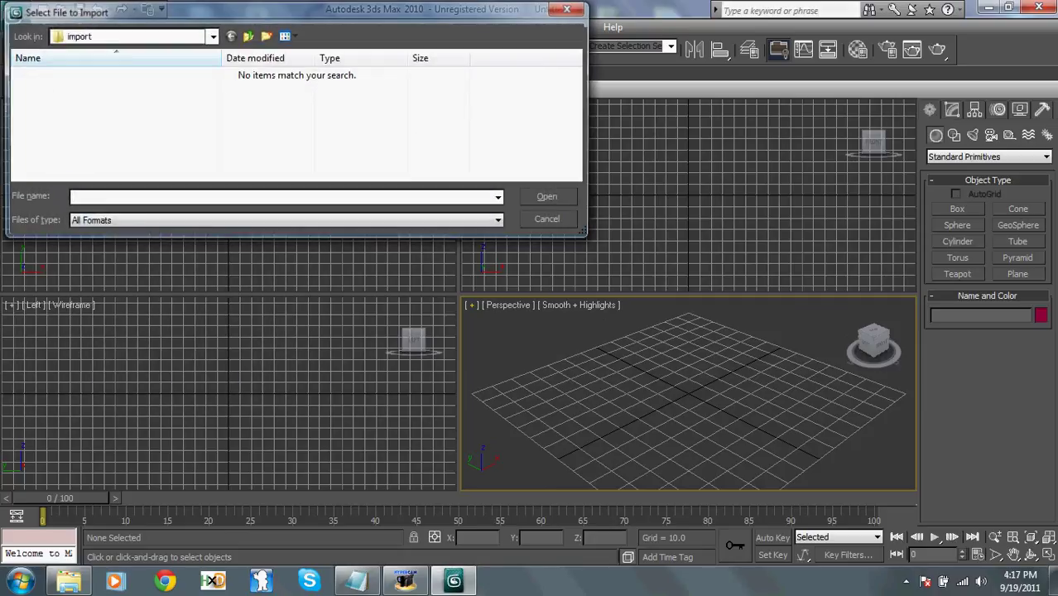
{"action": "left_click", "coordinate": [213, 37]}
{"action": "left_click", "coordinate": [83, 263]}
{"action": "left_click", "coordinate": [213, 36]}
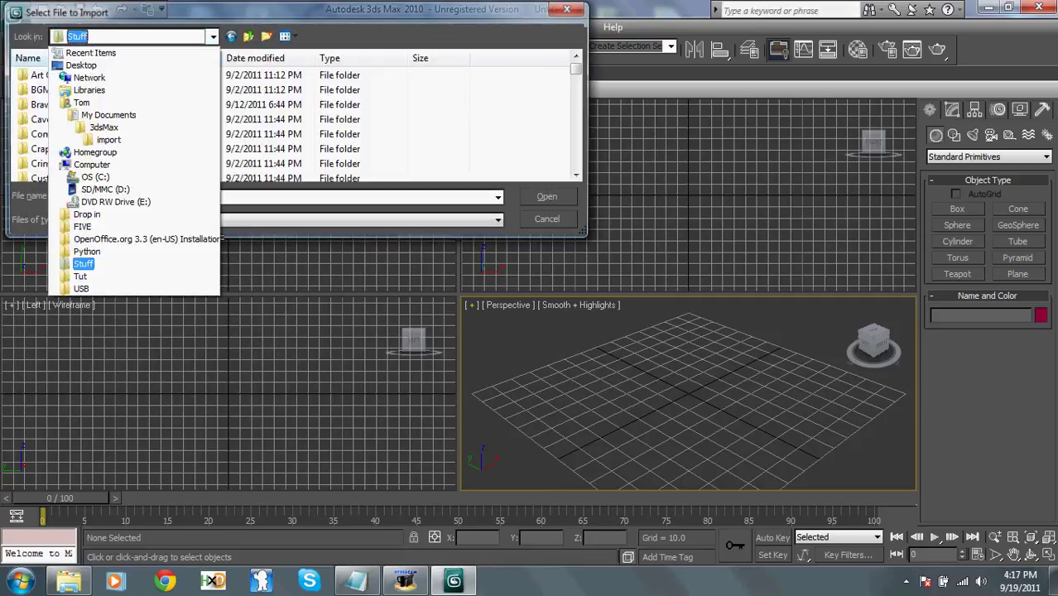
{"action": "left_click", "coordinate": [81, 276]}
{"action": "double_click", "coordinate": [48, 89]}
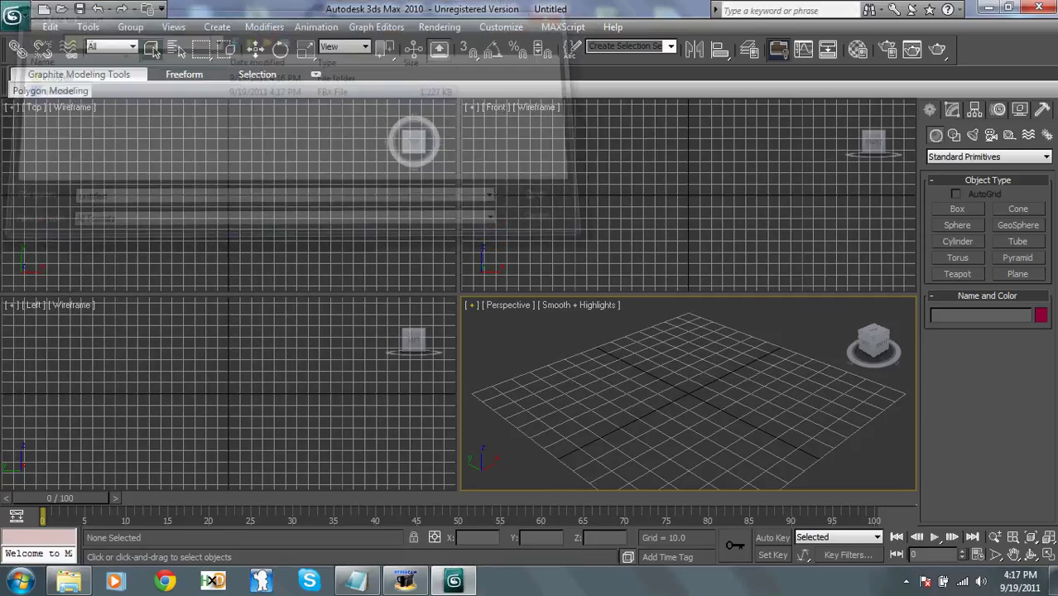
{"action": "left_click", "coordinate": [626, 493]}
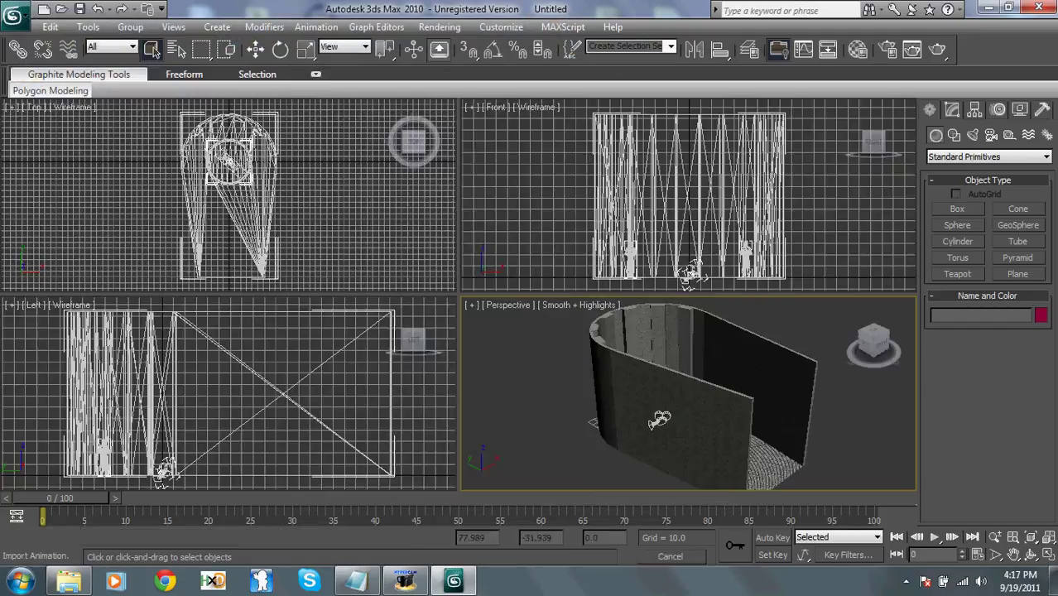
- Start exporting the scene in gw::OBJ-Exporter (*.OBJ) format with the Tut folder as the destination
{"action": "middle_click_drag", "start_coordinate": [782, 410], "coordinate": [738, 420]}
{"action": "left_click", "coordinate": [15, 15]}
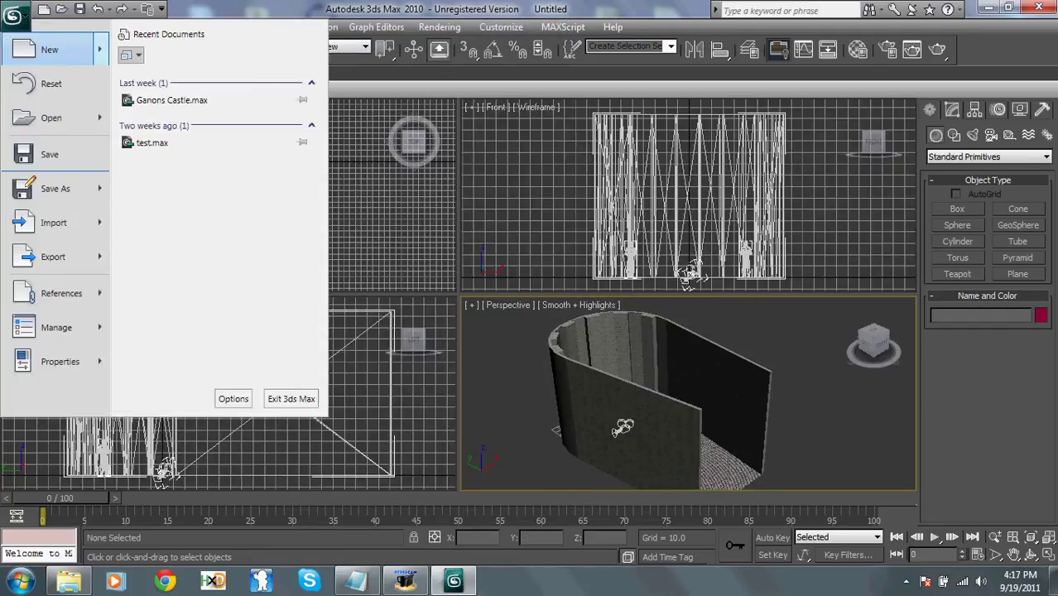
{"action": "left_click", "coordinate": [53, 257]}
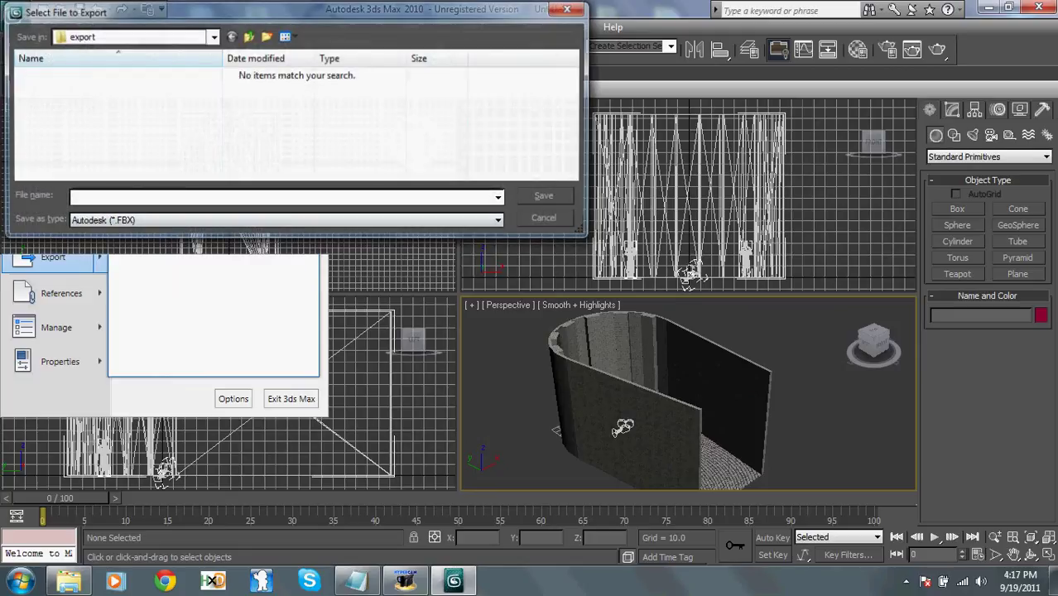
{"action": "left_click", "coordinate": [265, 220]}
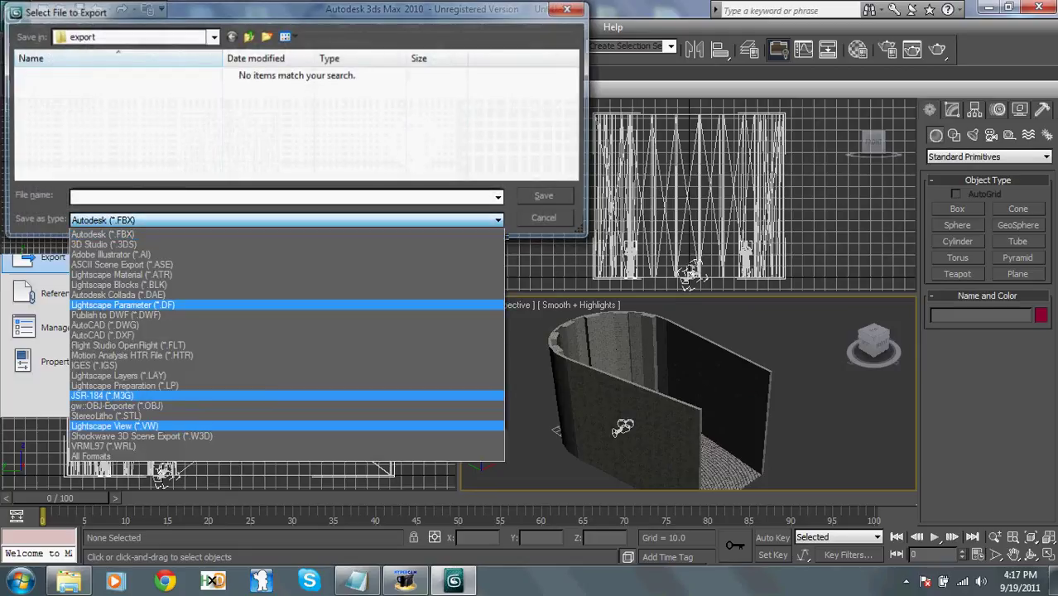
{"action": "left_click", "coordinate": [118, 405]}
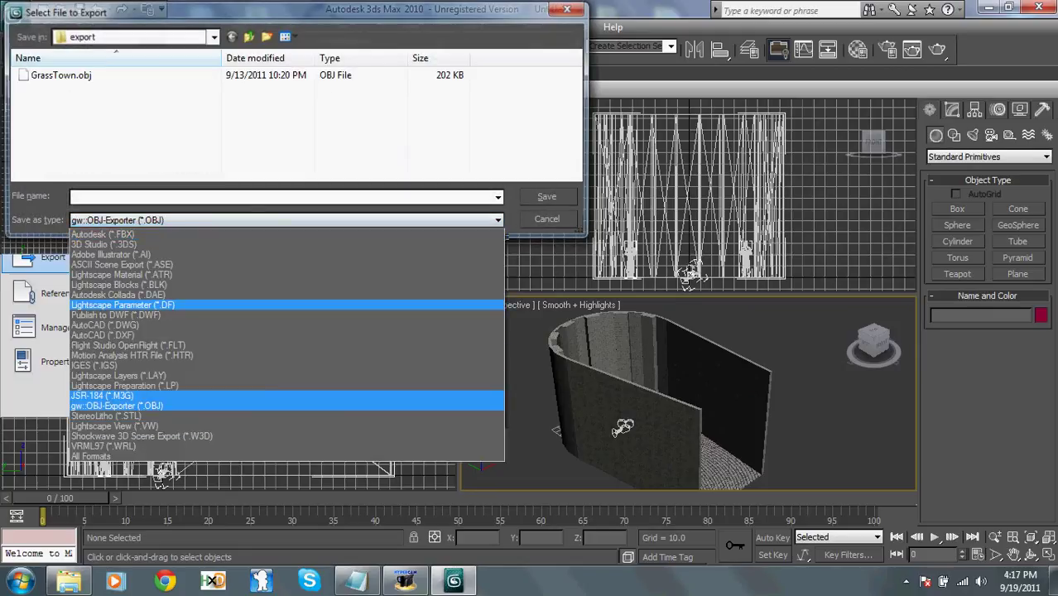
{"action": "left_click", "coordinate": [140, 38]}
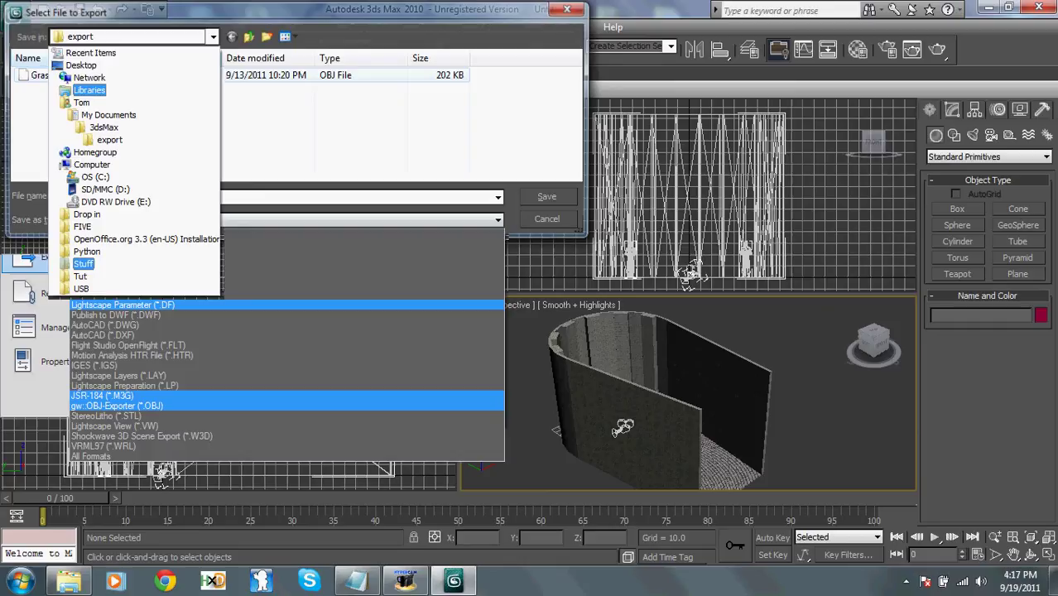
{"action": "left_click", "coordinate": [80, 277]}
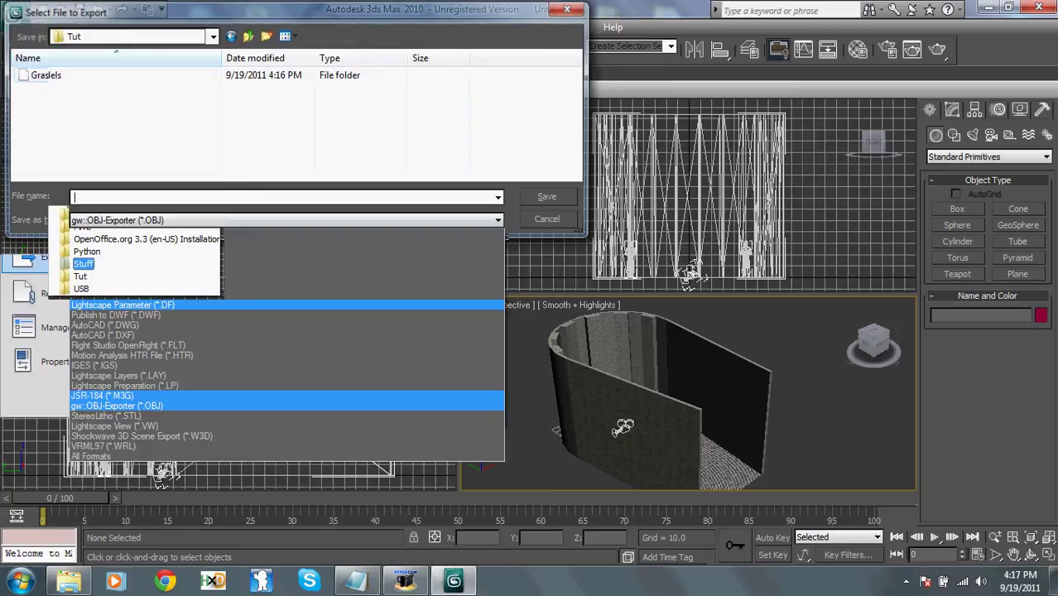
- Name the OBJ file 1 and export it with the preset OBJ export options
{"action": "type", "text": "1"}
{"action": "key", "text": "Return"}
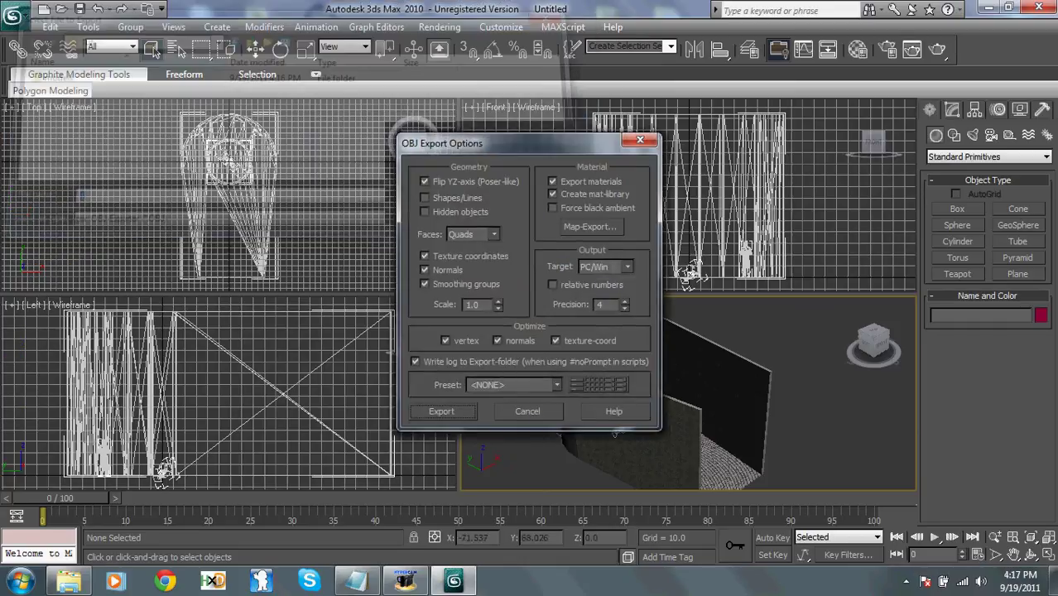
{"action": "left_click", "coordinate": [441, 412]}
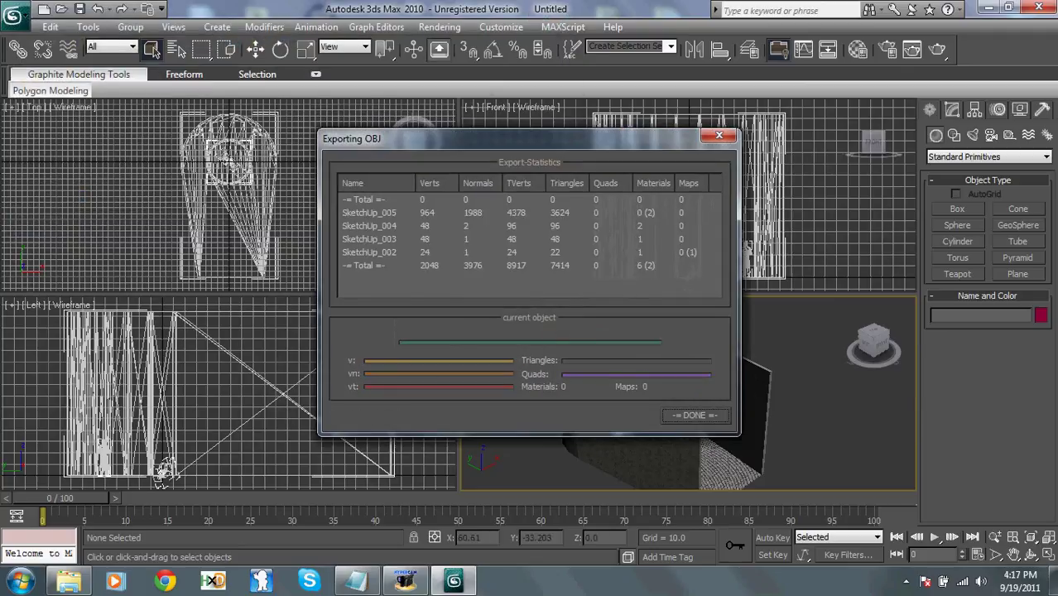
- Finish the OBJ export and close 3ds Max without saving the scene
{"action": "left_click", "coordinate": [1040, 7]}
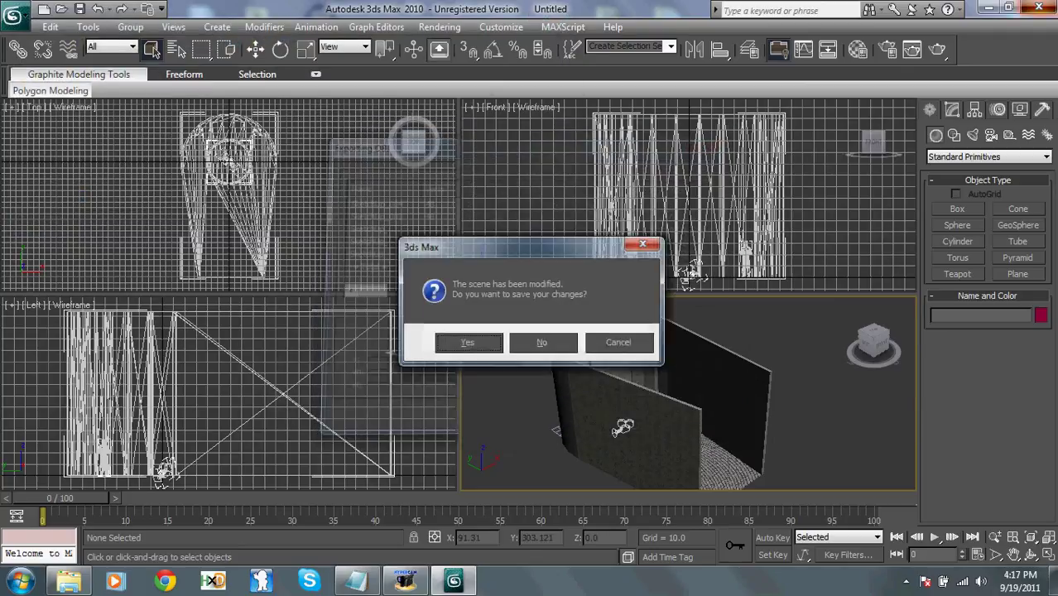
{"action": "left_click", "coordinate": [541, 342]}
{"action": "left_click_drag", "start_coordinate": [878, 435], "coordinate": [1015, 206]}
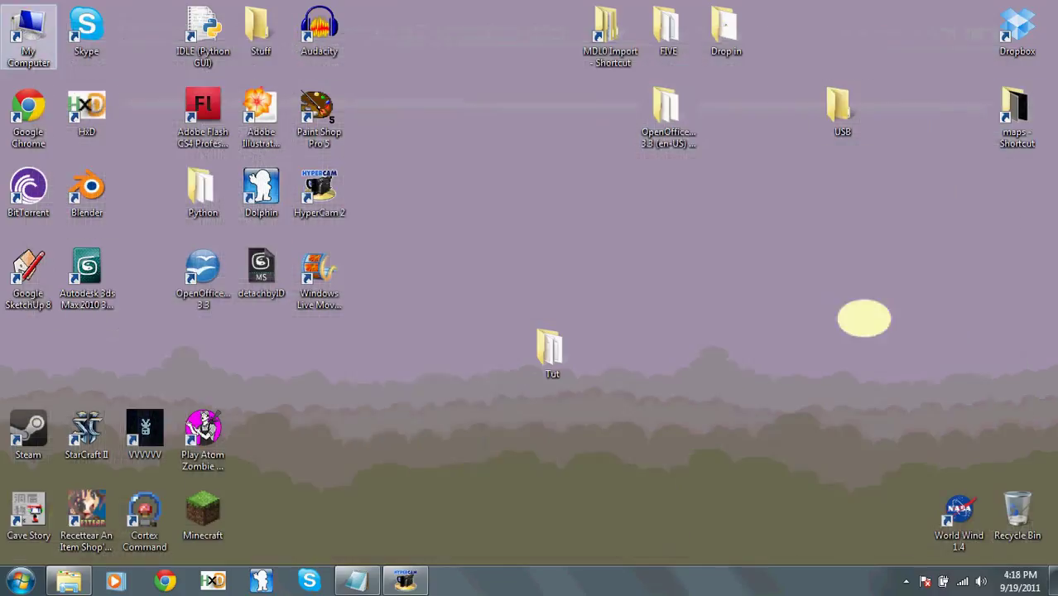
- Open the maps folder of the 3ds Max 2010 installation under Autodesk in Program Files (x86) on the C: drive
{"action": "double_click", "coordinate": [29, 33]}
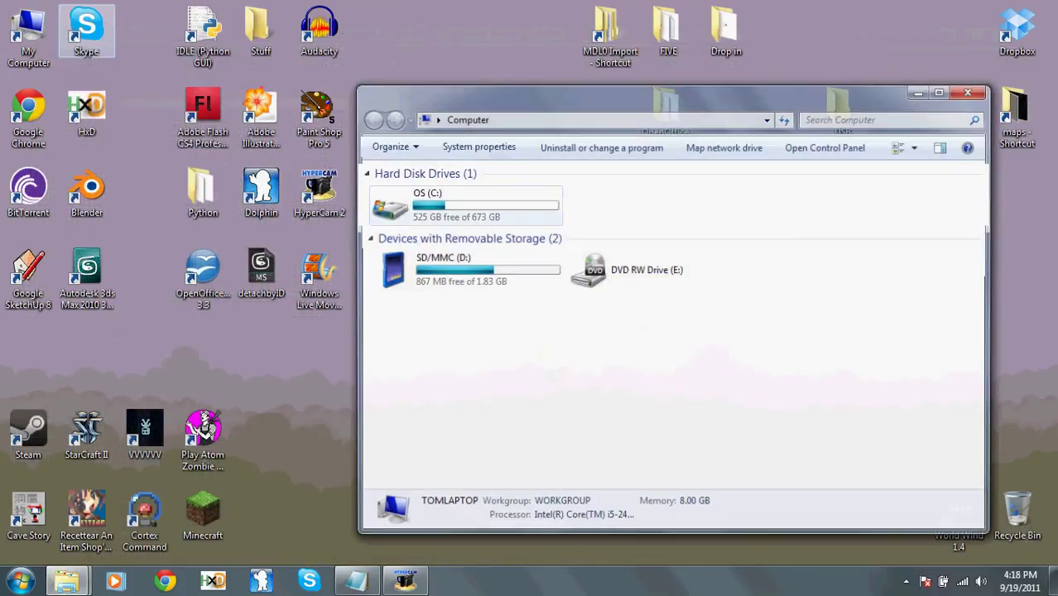
{"action": "left_click", "coordinate": [466, 206]}
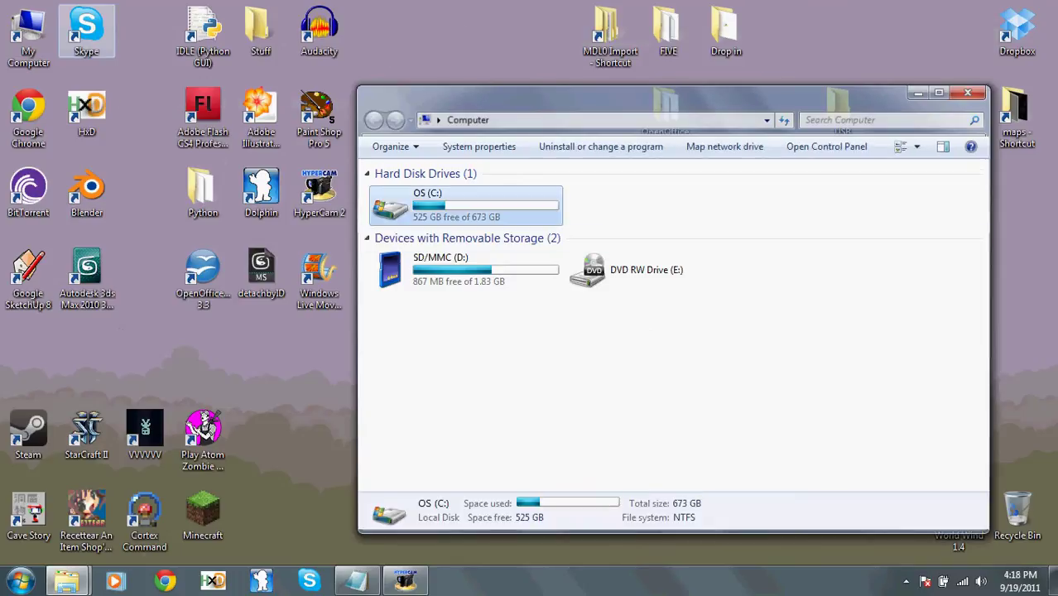
{"action": "double_click", "coordinate": [465, 207]}
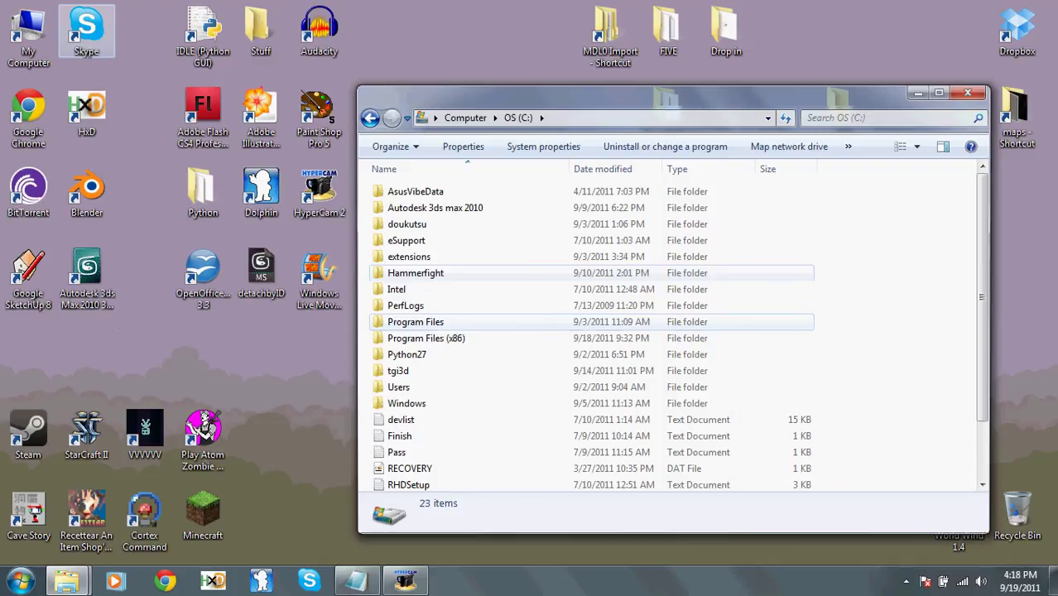
{"action": "double_click", "coordinate": [430, 338]}
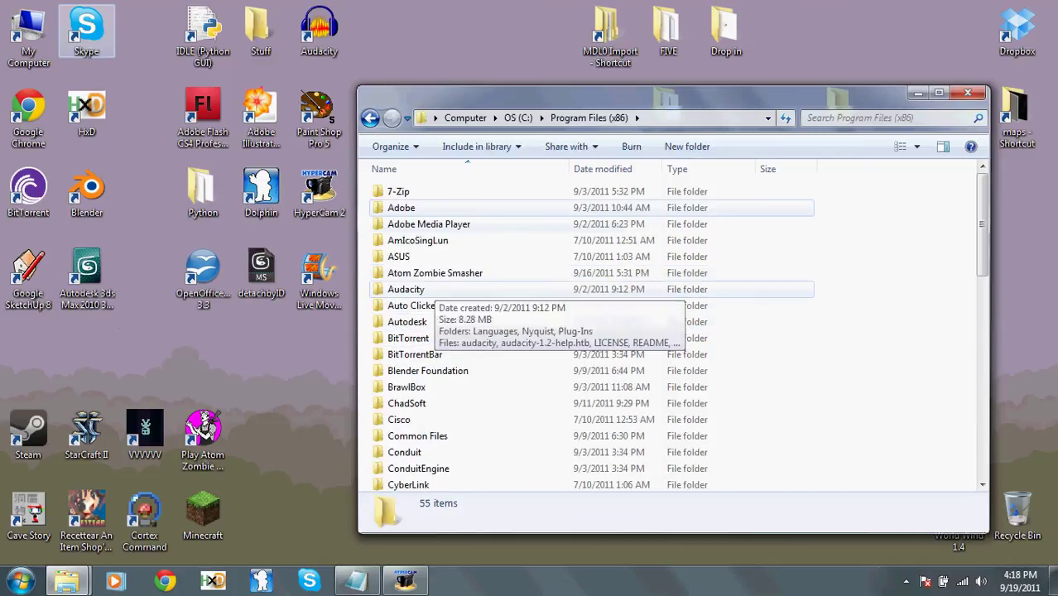
{"action": "double_click", "coordinate": [426, 322]}
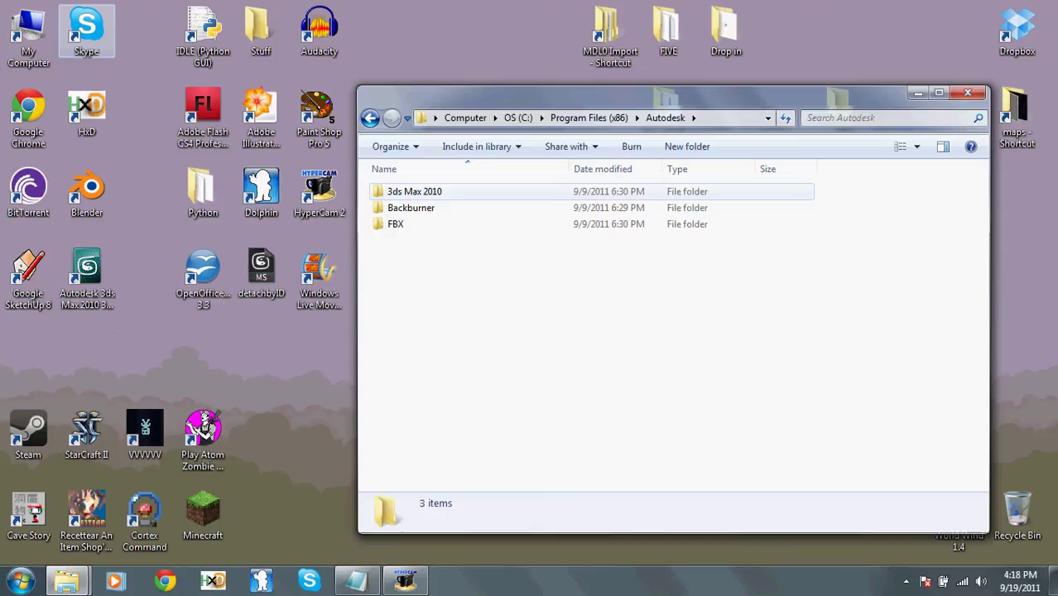
{"action": "double_click", "coordinate": [415, 191]}
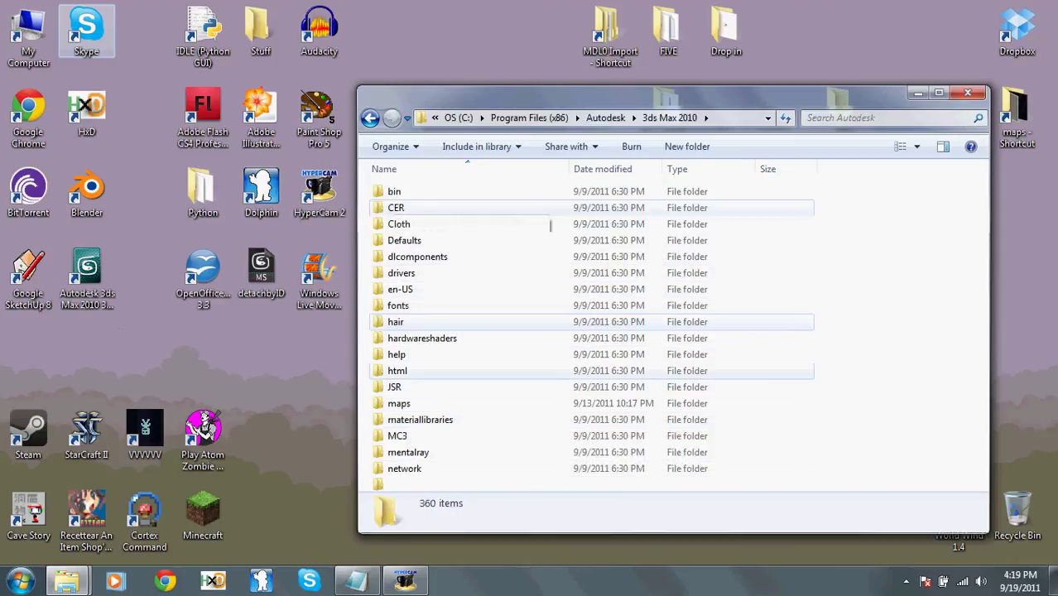
{"action": "double_click", "coordinate": [414, 404]}
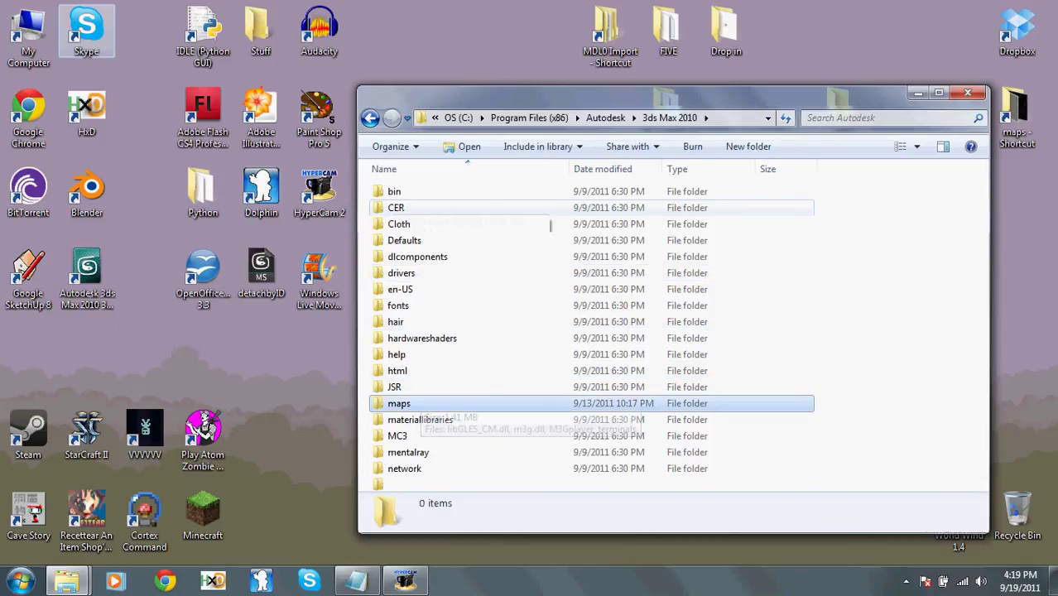
- Examine the texture images in the maps folder and move its window clear of the Tut folder on the desktop
{"action": "left_click_drag", "start_coordinate": [983, 212], "coordinate": [983, 409]}
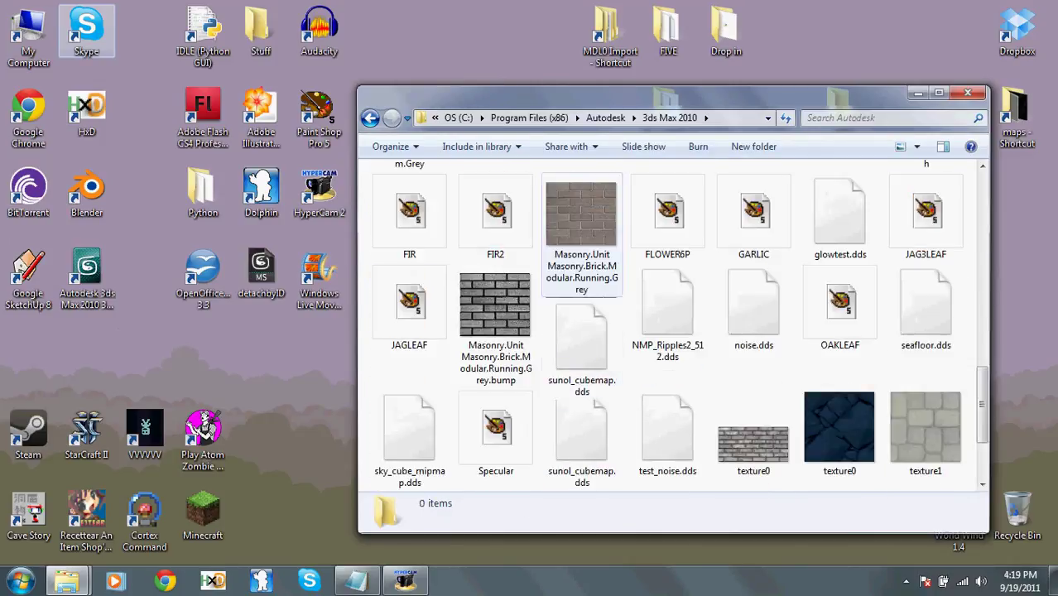
{"action": "left_click_drag", "start_coordinate": [613, 95], "coordinate": [897, 137]}
{"action": "left_click_drag", "start_coordinate": [760, 161], "coordinate": [790, 127]}
{"action": "left_click_drag", "start_coordinate": [925, 104], "coordinate": [872, 122]}
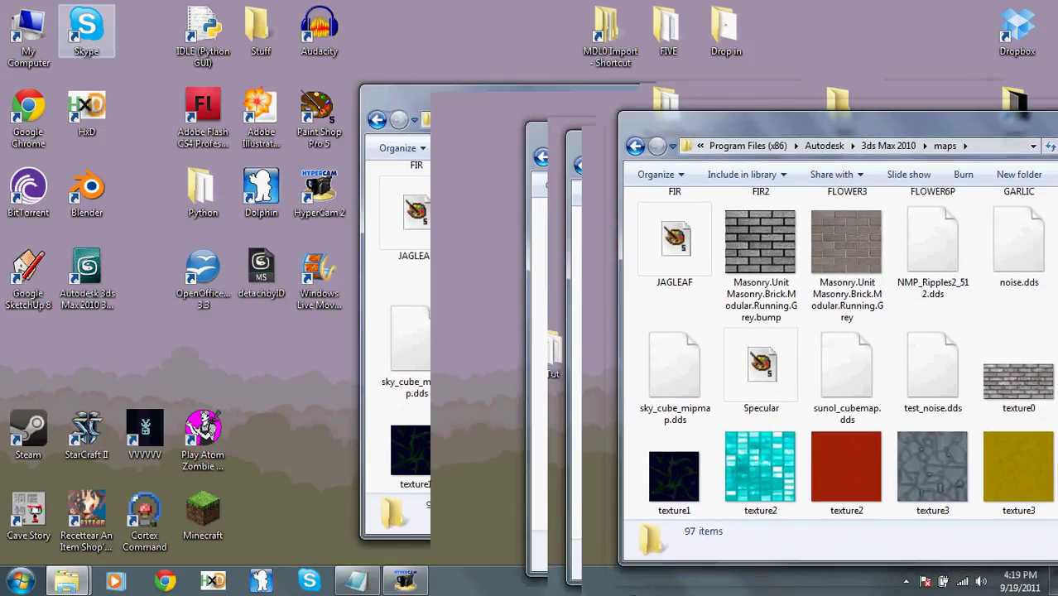
- Compare the textures in the untitled folder under Tut's models folder with those in maps, and close both folder windows
{"action": "double_click", "coordinate": [550, 352]}
{"action": "double_click", "coordinate": [385, 172]}
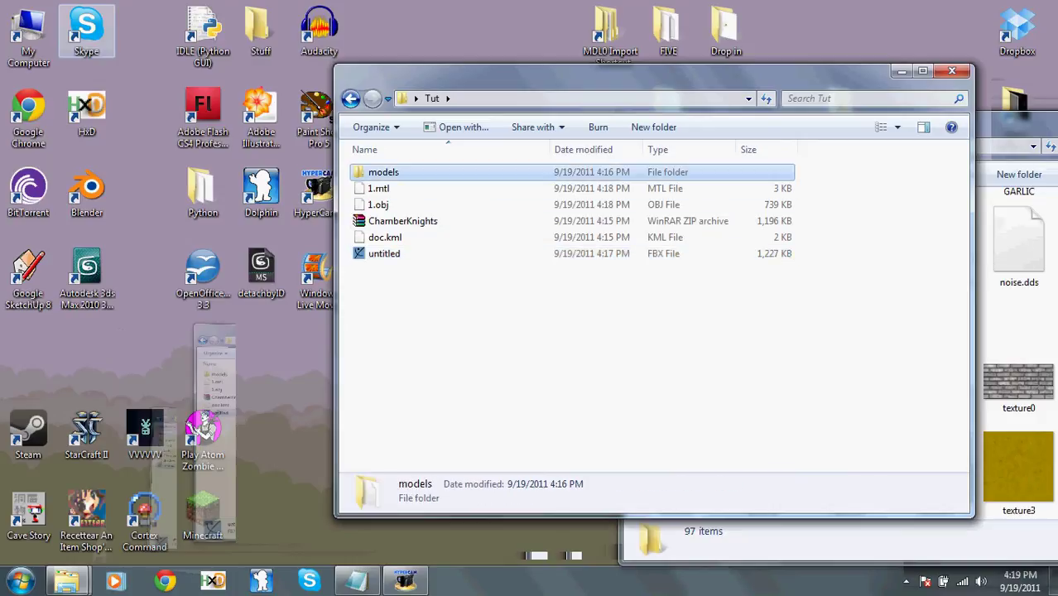
{"action": "double_click", "coordinate": [384, 172]}
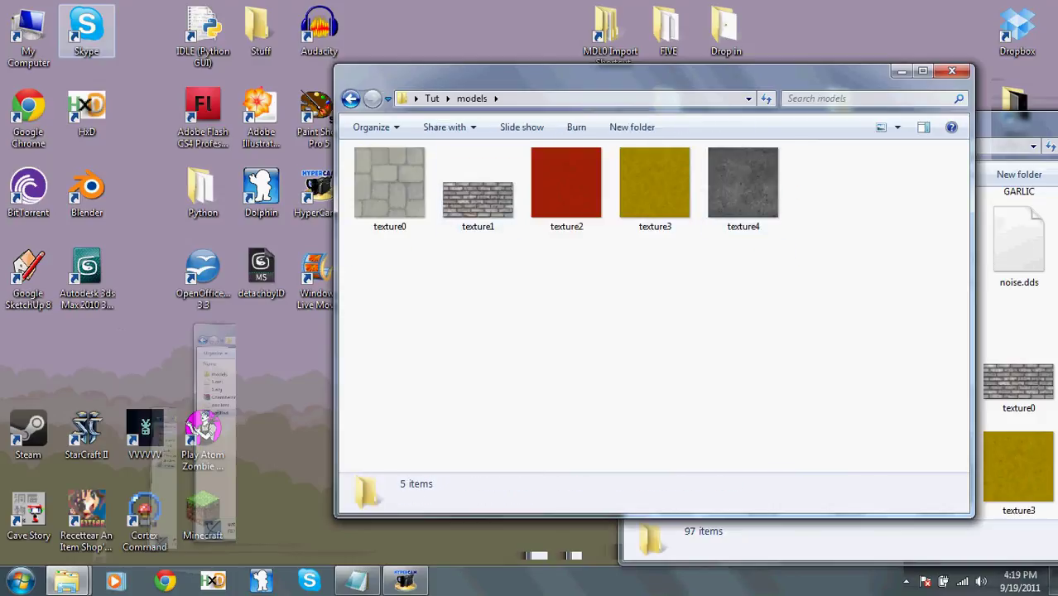
{"action": "left_click", "coordinate": [351, 98]}
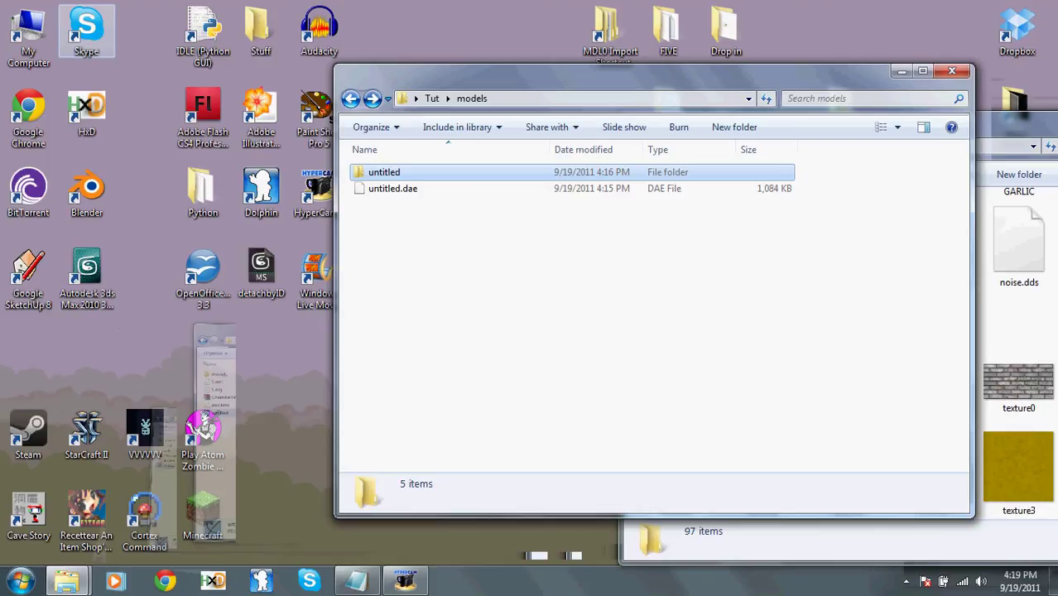
{"action": "key", "text": "BackSpace"}
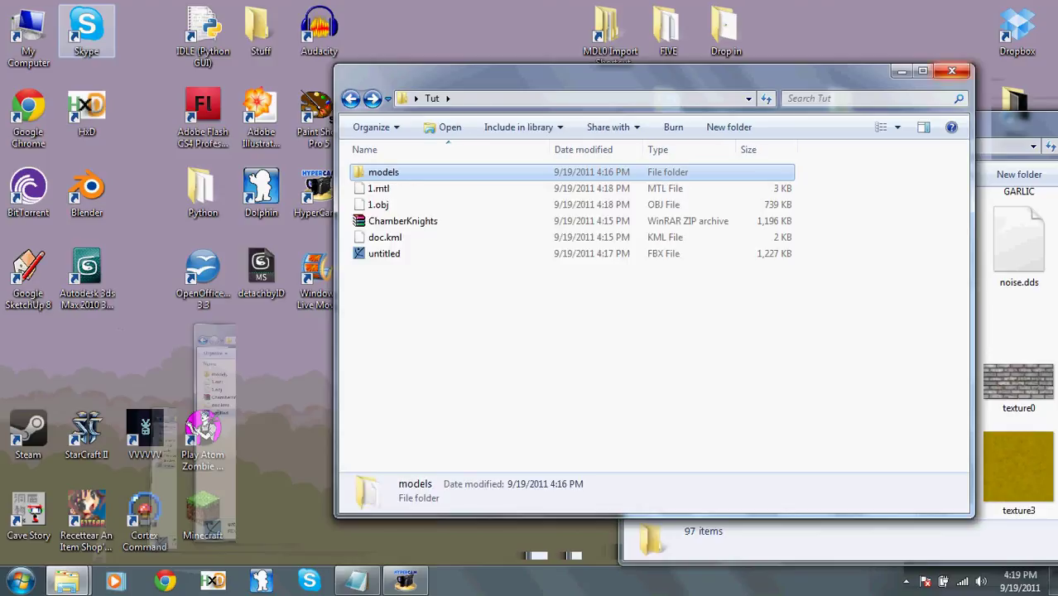
{"action": "left_click", "coordinate": [952, 72]}
{"action": "left_click_drag", "start_coordinate": [911, 124], "coordinate": [391, 147]}
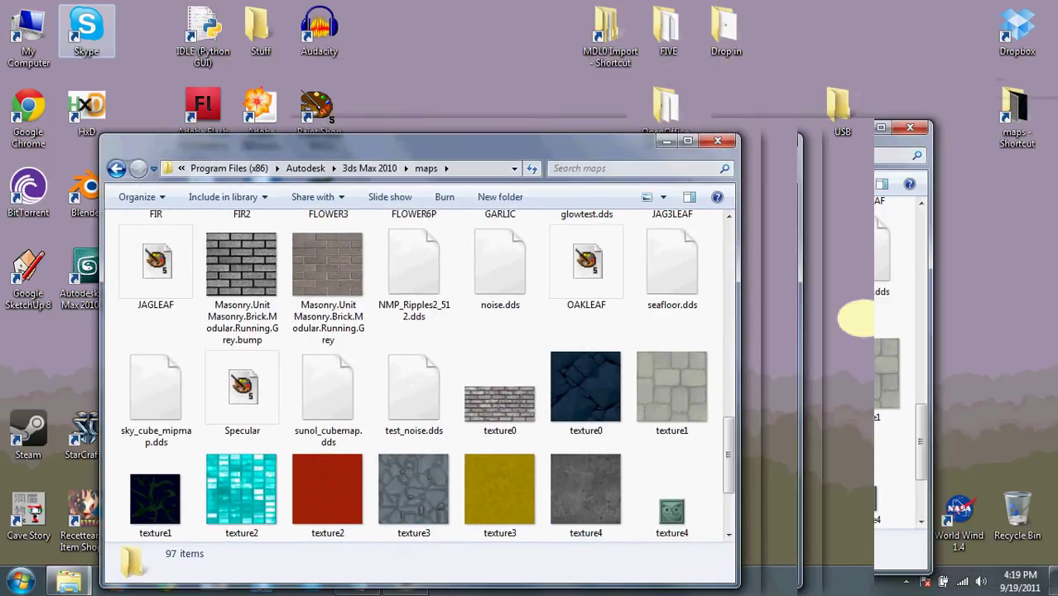
{"action": "left_click", "coordinate": [721, 143]}
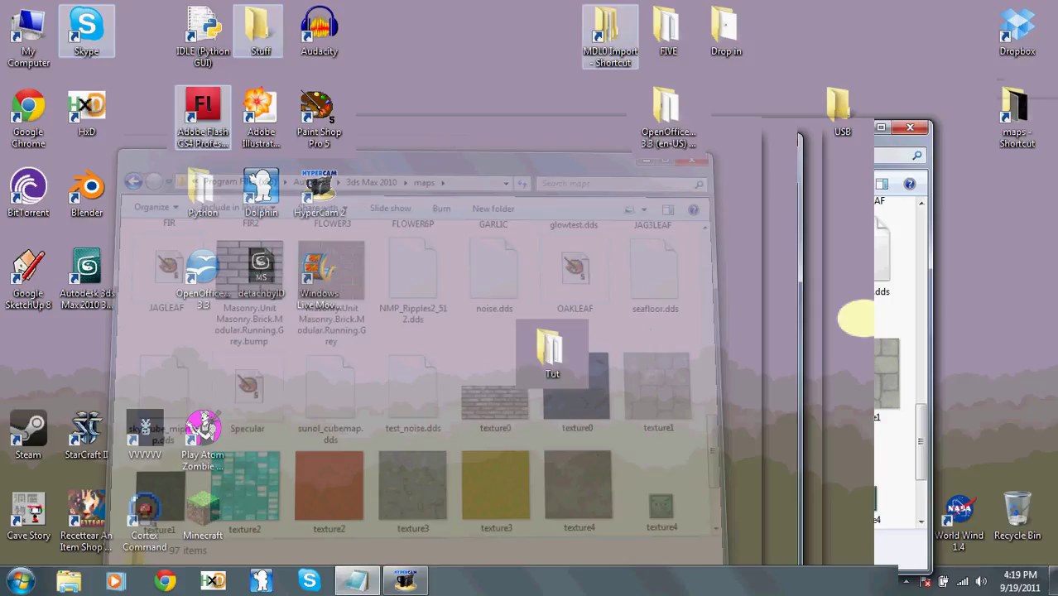
- Open the Obj Imp folder inside MDL0 Import and launch BRRES Editor from it
{"action": "double_click", "coordinate": [610, 36]}
{"action": "double_click", "coordinate": [153, 316]}
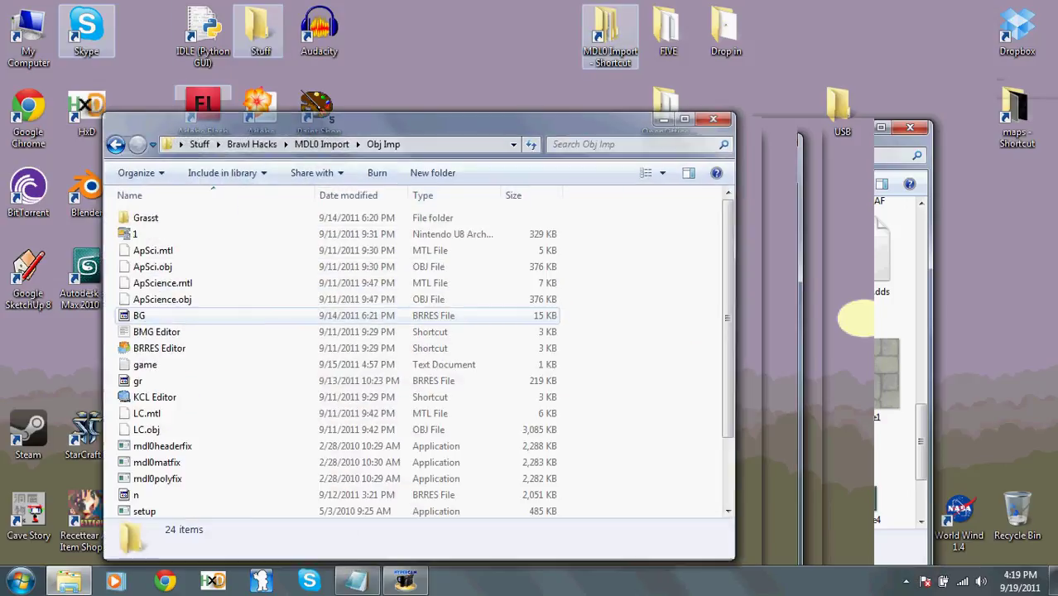
{"action": "left_click", "coordinate": [159, 347]}
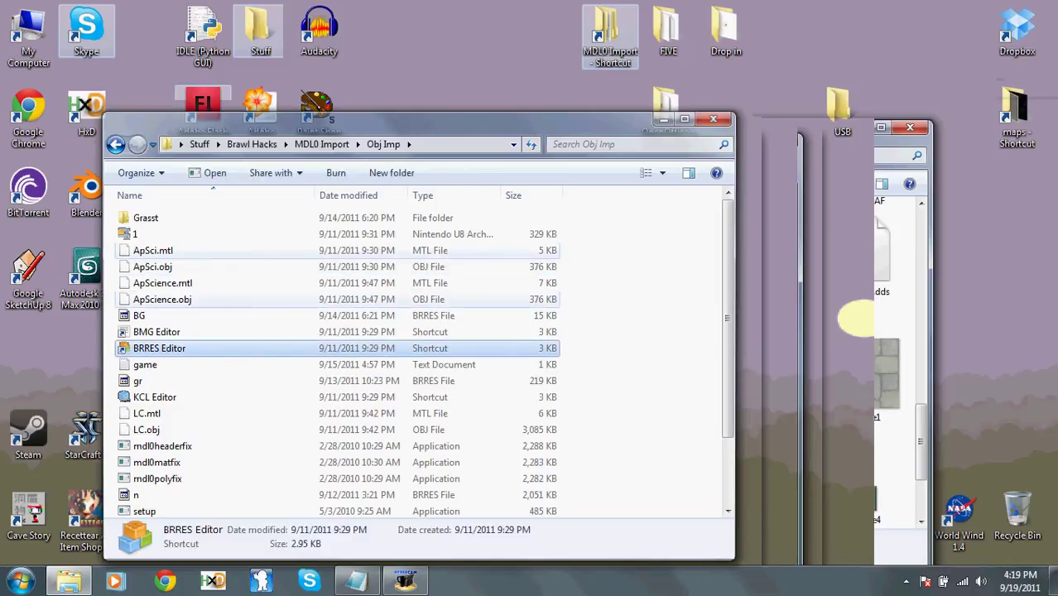
{"action": "double_click", "coordinate": [159, 348]}
- Create a new BRRES file and reposition the editor window on the desktop
{"action": "left_click", "coordinate": [161, 155]}
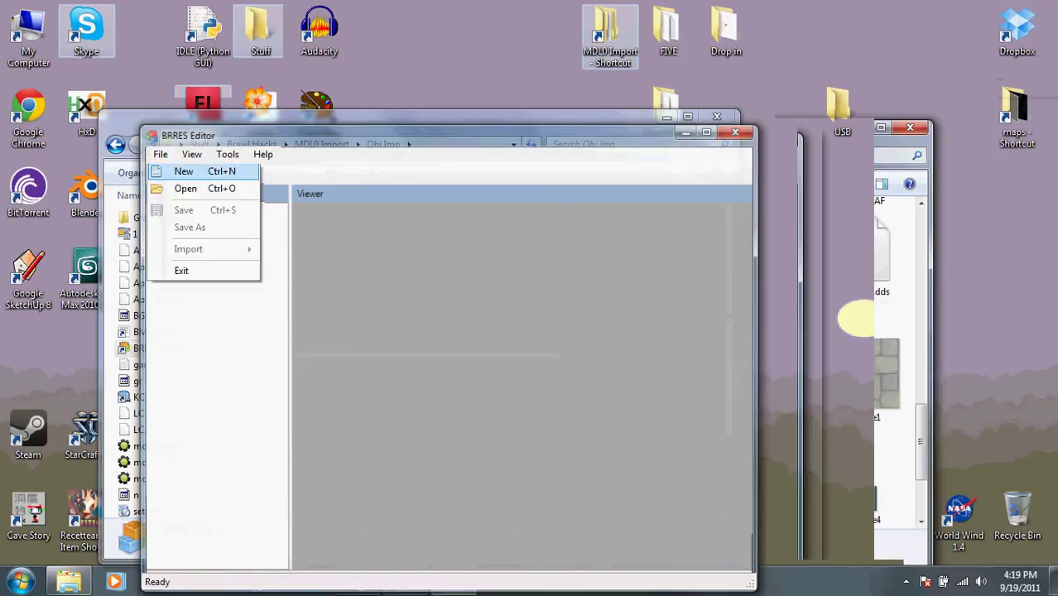
{"action": "left_click", "coordinate": [186, 173]}
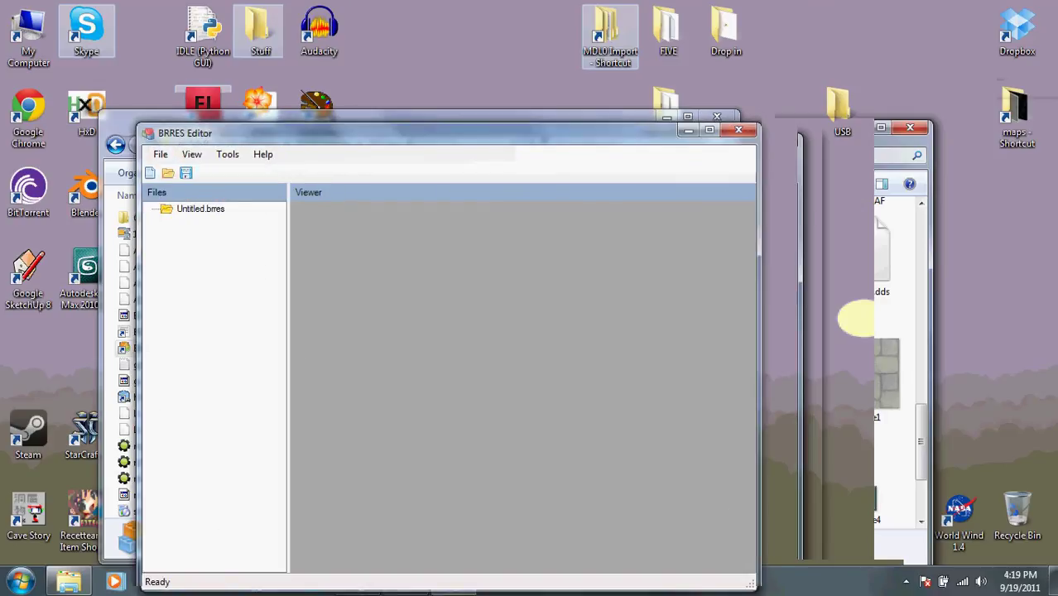
{"action": "left_click_drag", "start_coordinate": [356, 133], "coordinate": [419, 98]}
- Import 1.obj from the desktop's Tut folder into the new BRRES file, with materials loaded and the preset import options
{"action": "left_click", "coordinate": [223, 120]}
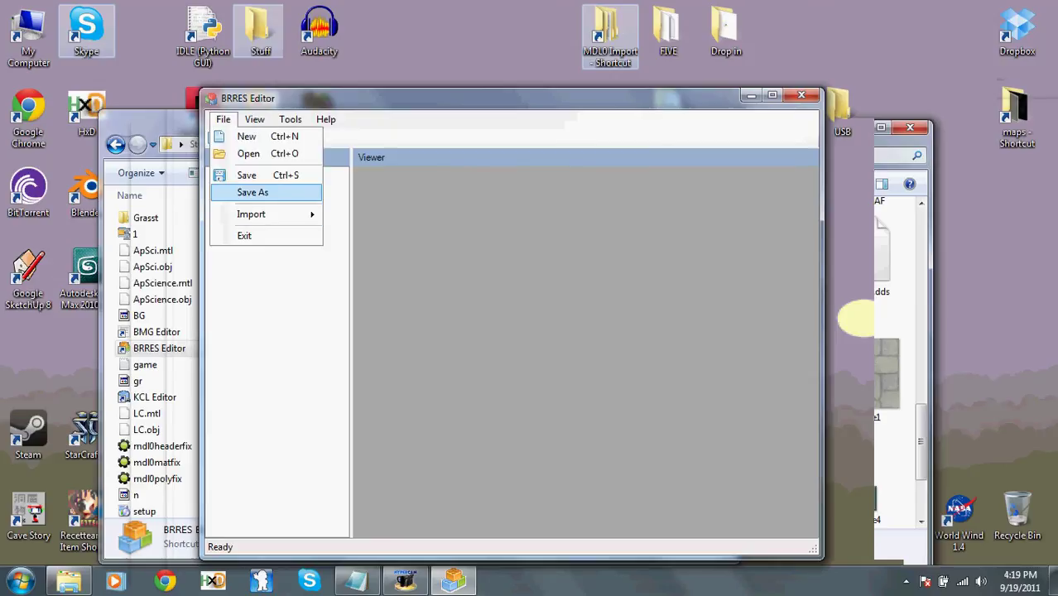
{"action": "mouse_move", "coordinate": [251, 214]}
{"action": "left_click", "coordinate": [372, 215]}
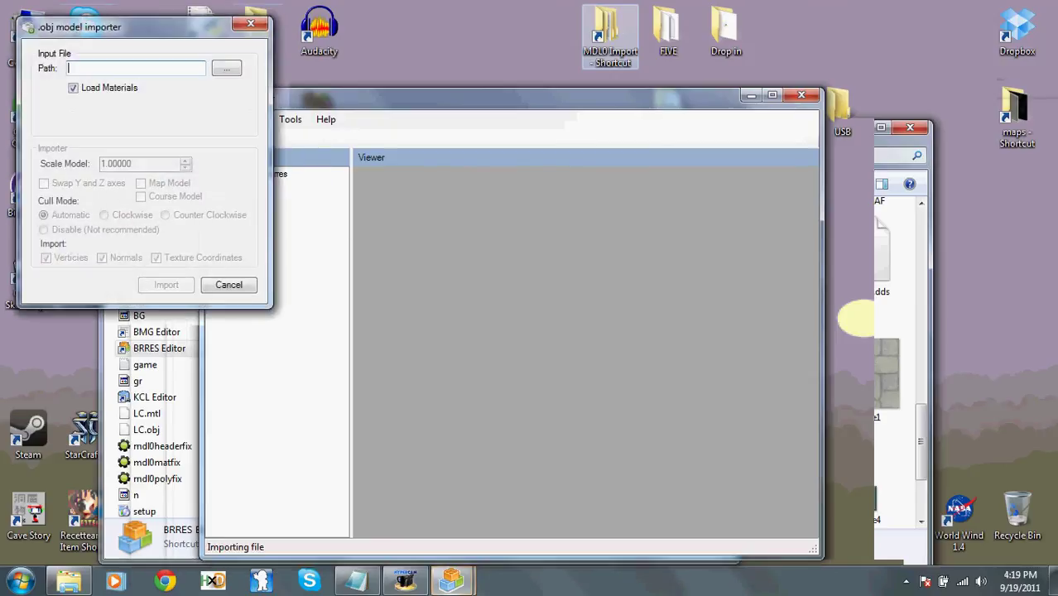
{"action": "left_click", "coordinate": [226, 68]}
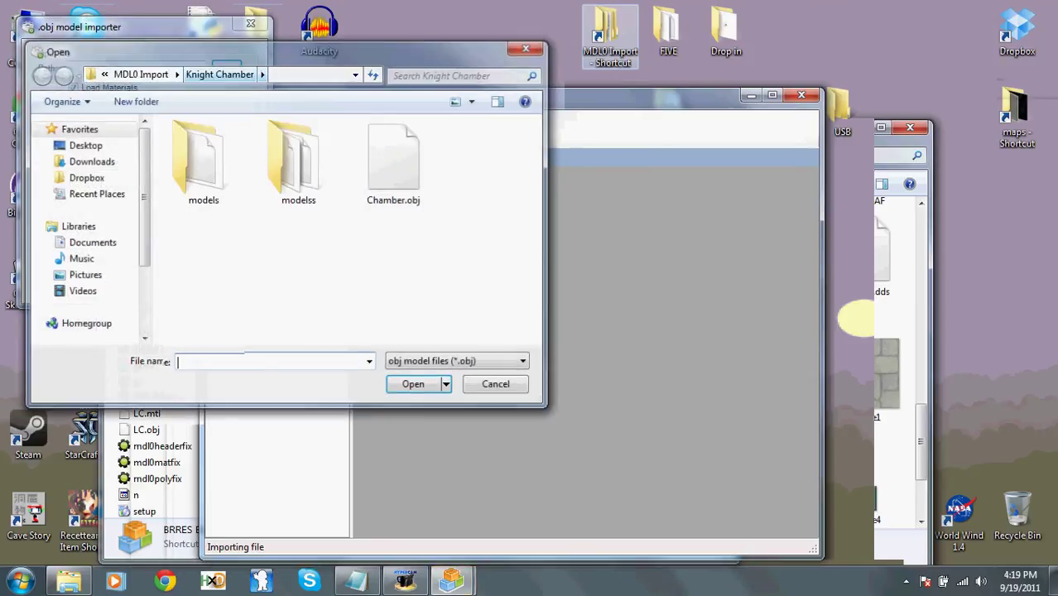
{"action": "left_click", "coordinate": [142, 74]}
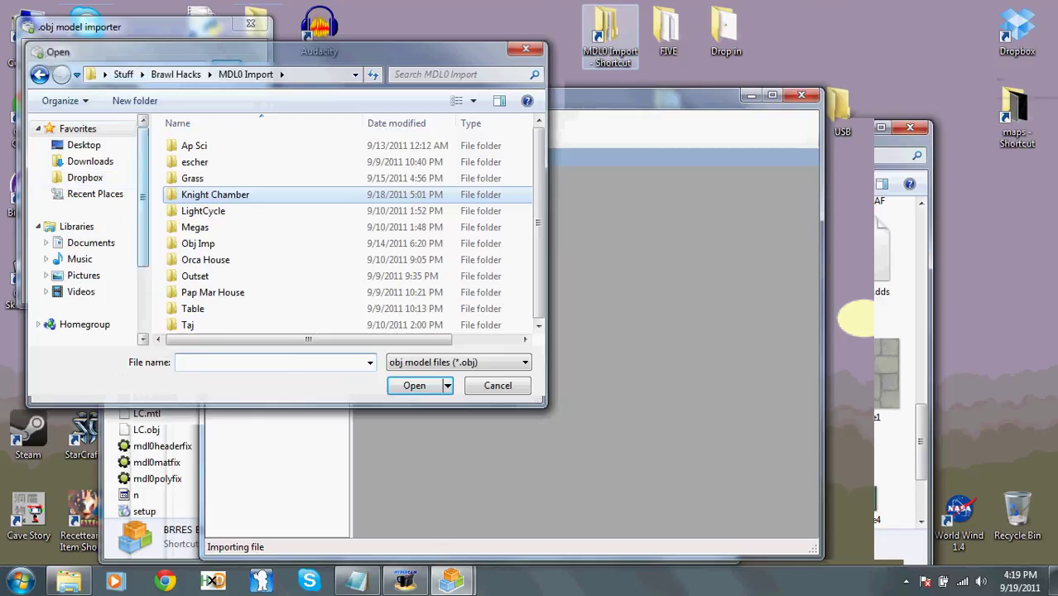
{"action": "mouse_move", "coordinate": [144, 197]}
{"action": "left_mouse_down"}
{"action": "mouse_move", "coordinate": [144, 263]}
{"action": "mouse_move", "coordinate": [144, 197]}
{"action": "left_mouse_up"}
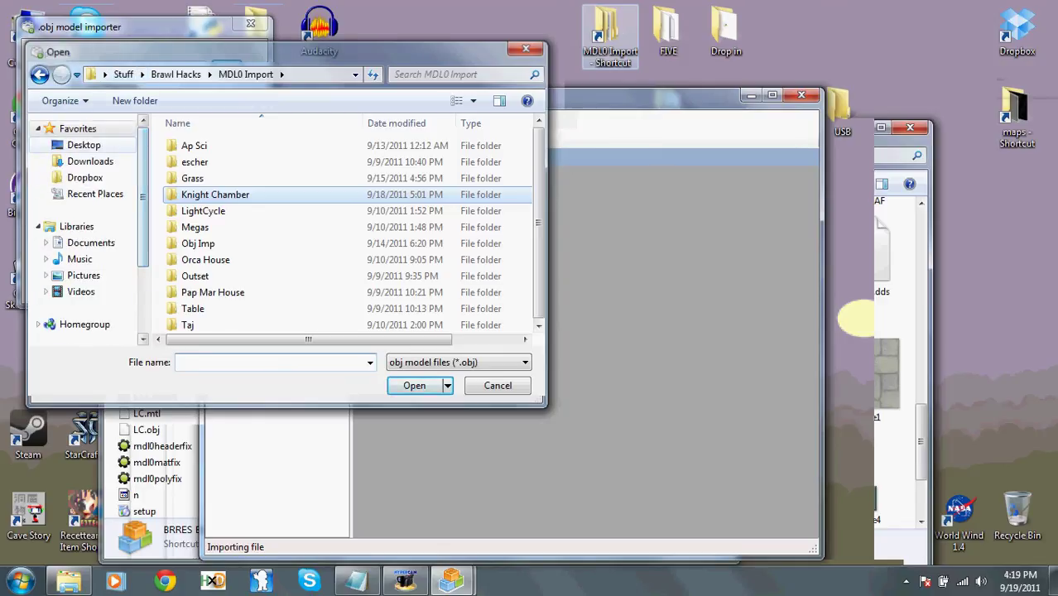
{"action": "left_click", "coordinate": [84, 145]}
{"action": "left_click_drag", "start_coordinate": [538, 220], "coordinate": [538, 255]}
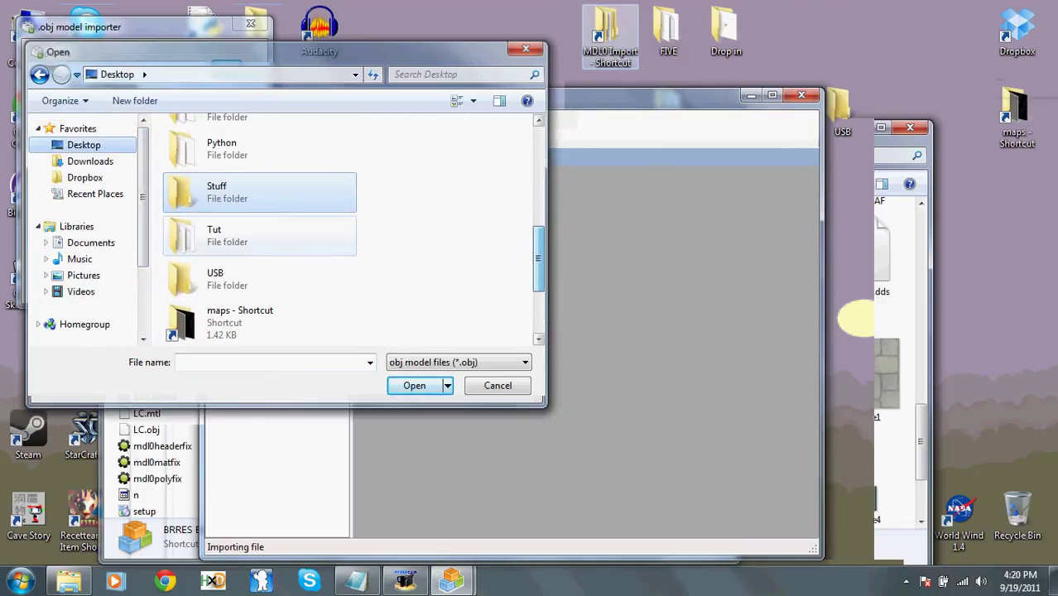
{"action": "double_click", "coordinate": [249, 236]}
{"action": "double_click", "coordinate": [191, 162]}
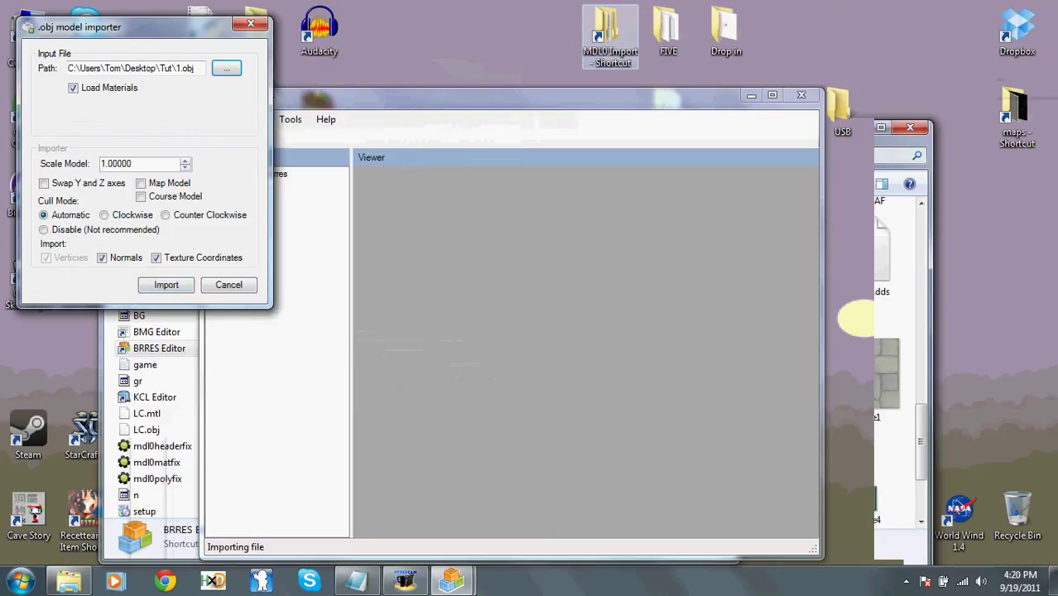
{"action": "left_click", "coordinate": [166, 284]}
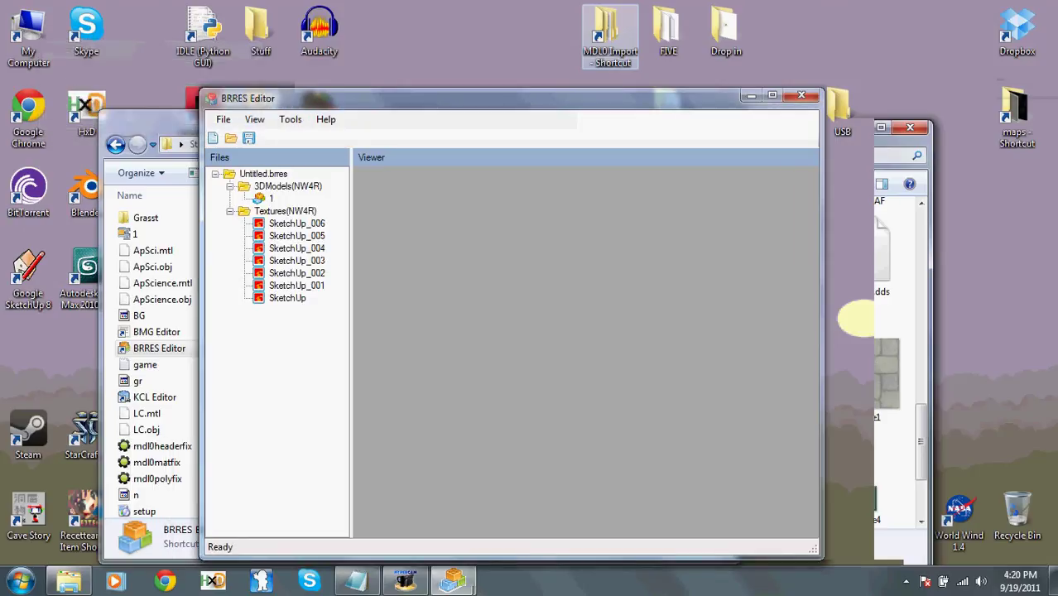
- Check each imported SketchUp texture and the 3D model 1 in the viewer
{"action": "left_click", "coordinate": [296, 223]}
{"action": "left_click", "coordinate": [297, 236]}
{"action": "left_click", "coordinate": [296, 248]}
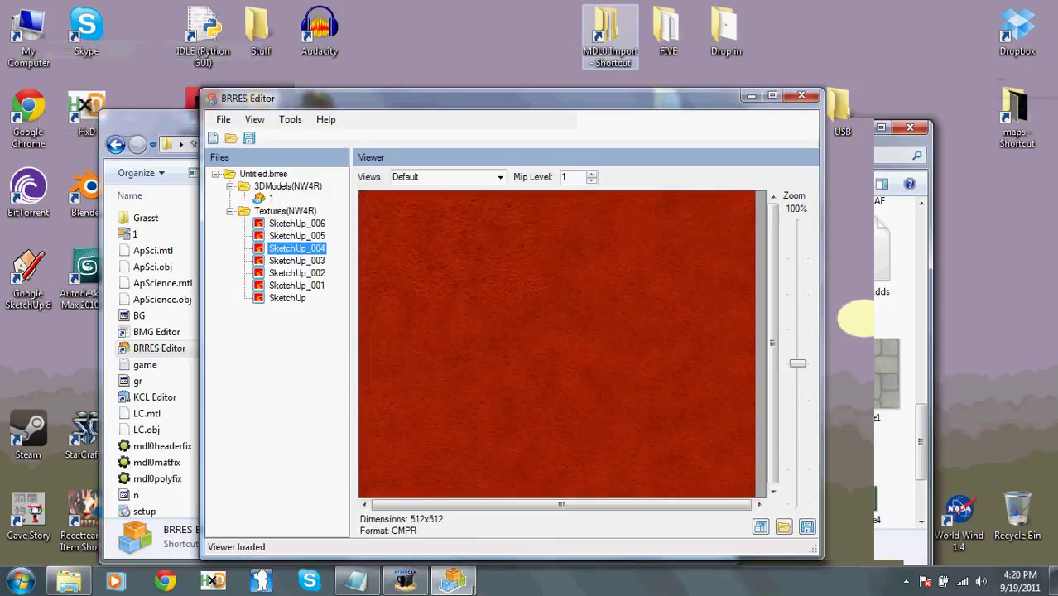
{"action": "left_click", "coordinate": [296, 261]}
{"action": "left_click", "coordinate": [296, 273]}
{"action": "left_click", "coordinate": [296, 285]}
{"action": "left_click", "coordinate": [287, 298]}
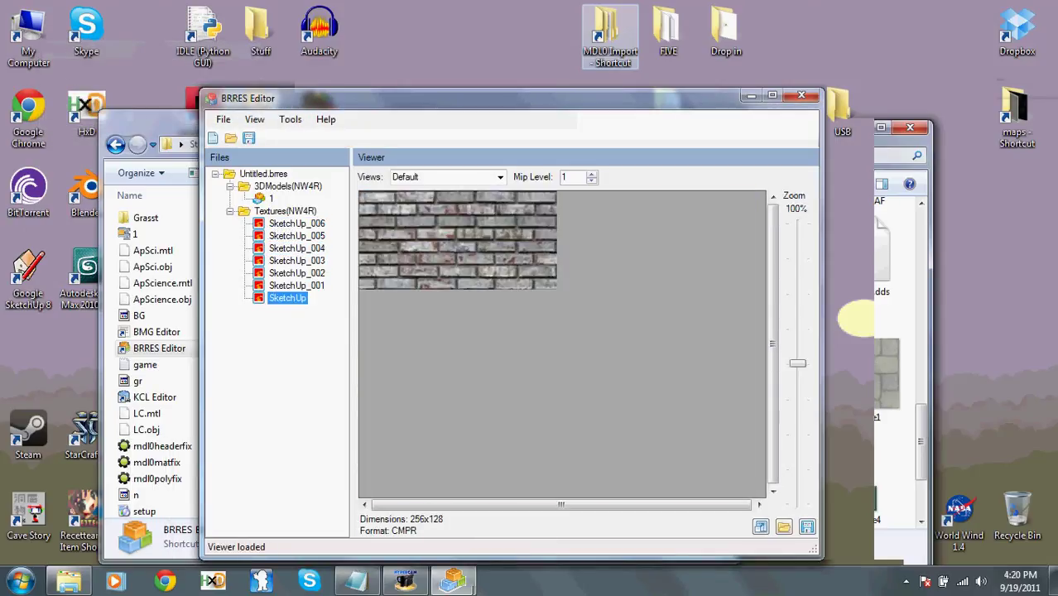
{"action": "left_click", "coordinate": [271, 199]}
- Save the BRRES file as Model in the Tut folder, close BRRES Editor and reposition the Obj Imp folder window
{"action": "left_click", "coordinate": [222, 120]}
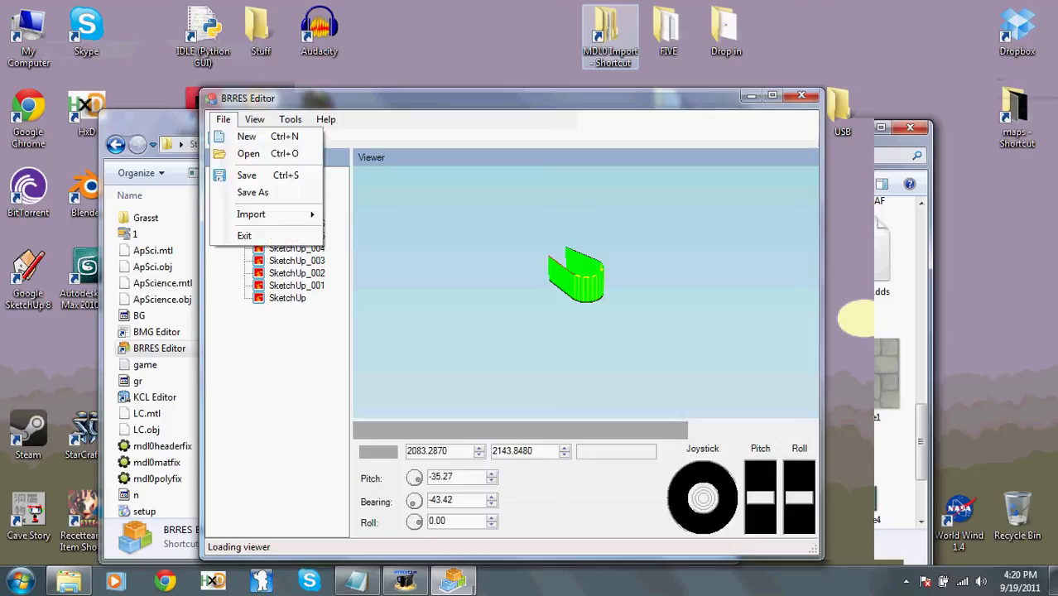
{"action": "left_click", "coordinate": [242, 192]}
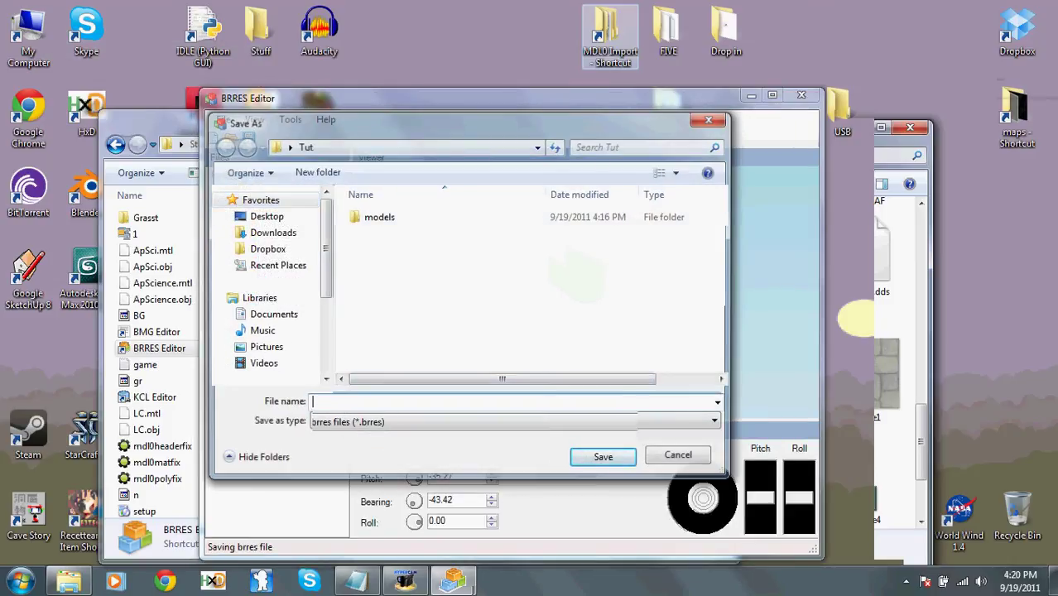
{"action": "type", "text": "Model"}
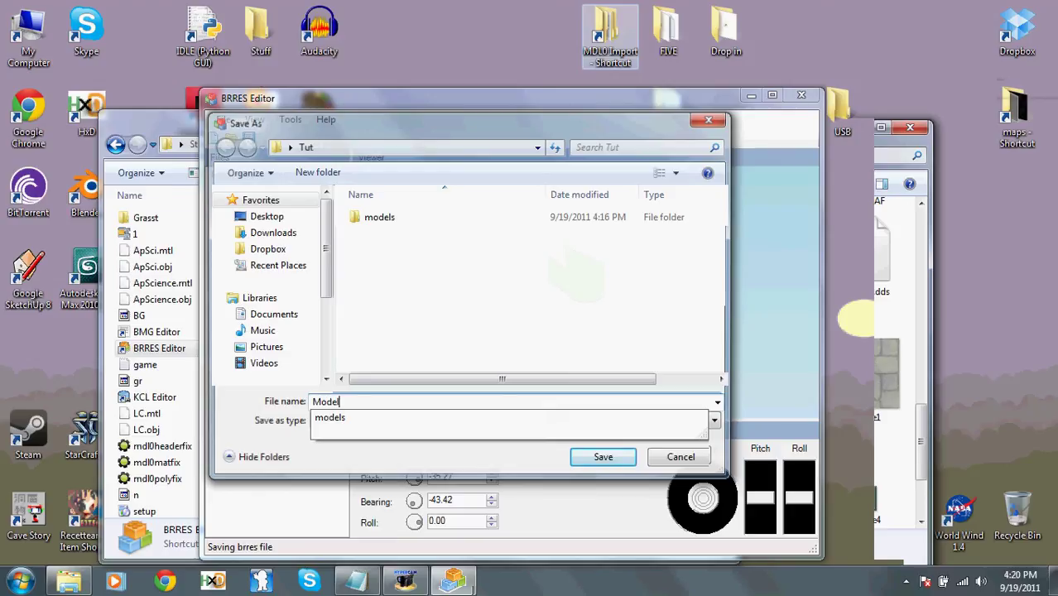
{"action": "key", "text": "Return"}
{"action": "key", "text": "Return"}
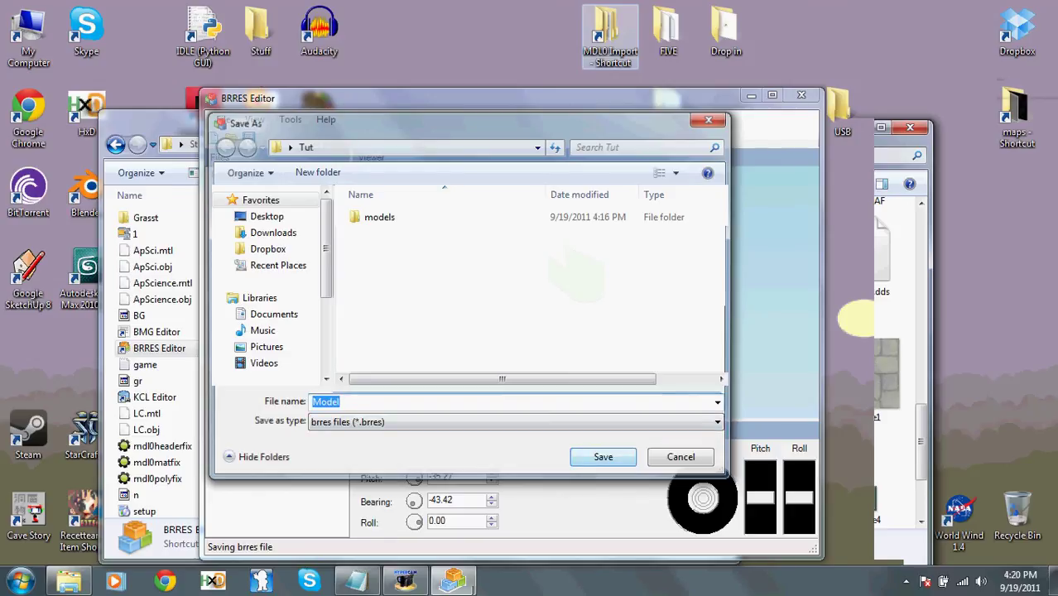
{"action": "left_click", "coordinate": [801, 95]}
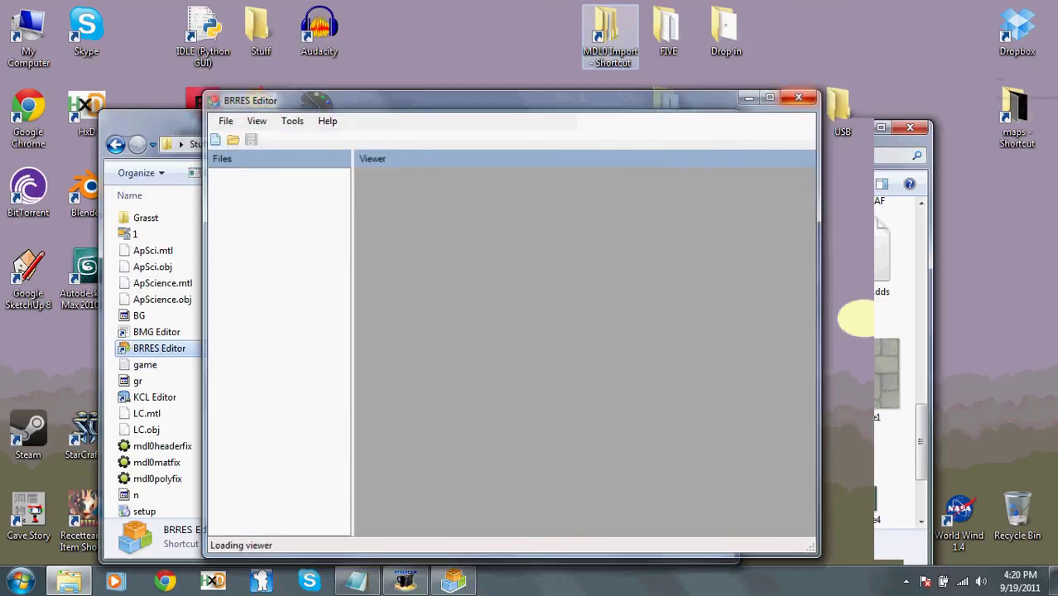
{"action": "left_click_drag", "start_coordinate": [348, 121], "coordinate": [565, 42]}
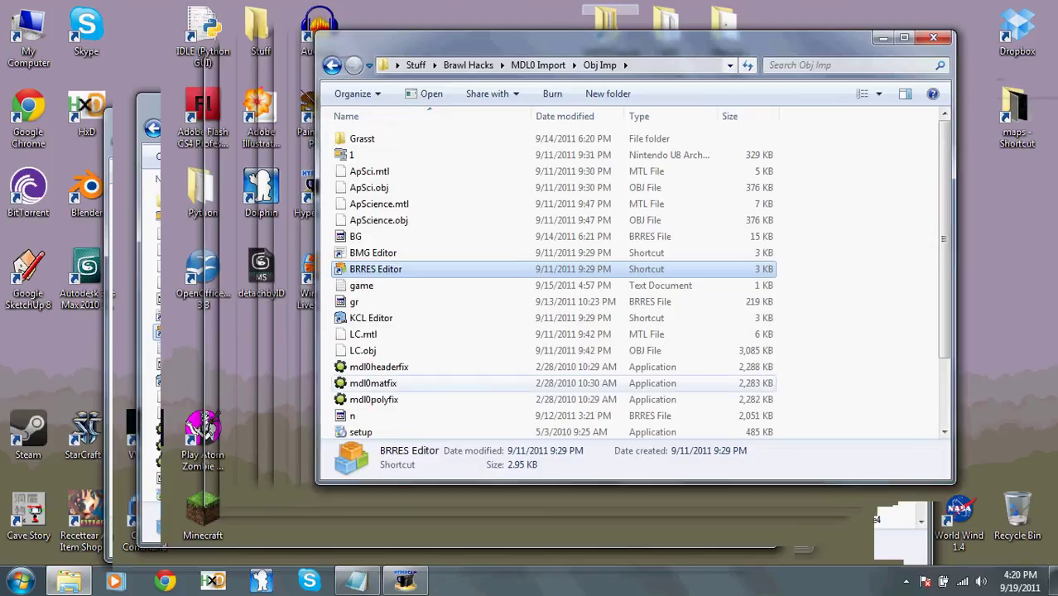
- Copy mdl0headerfix, mdl0matfix and mdl0polyfix from the Obj Imp folder into the desktop's Tut folder
{"action": "left_click_drag", "start_coordinate": [793, 364], "coordinate": [420, 402]}
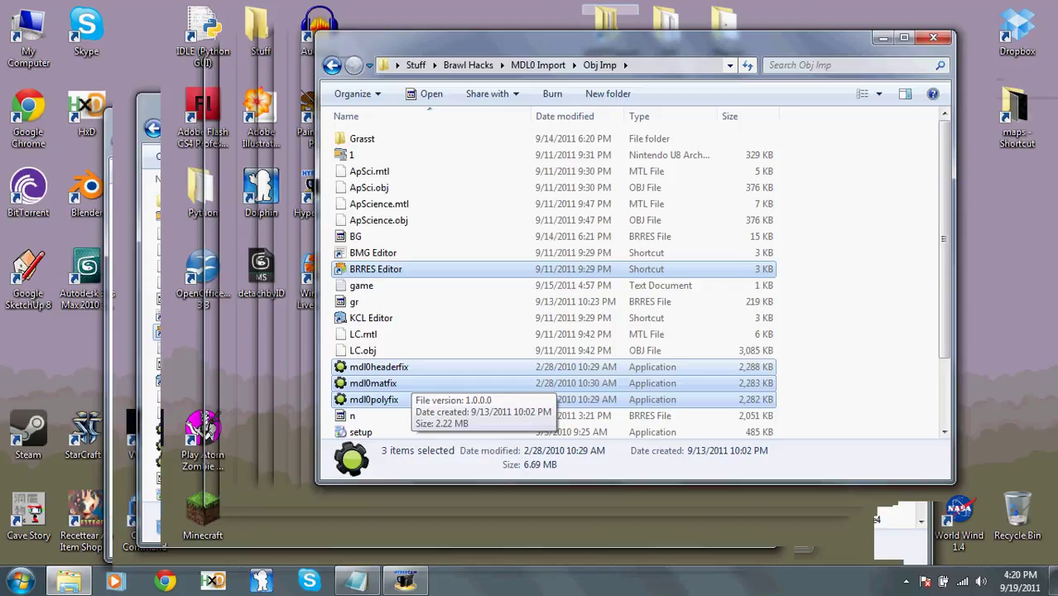
{"action": "left_click", "coordinate": [332, 66]}
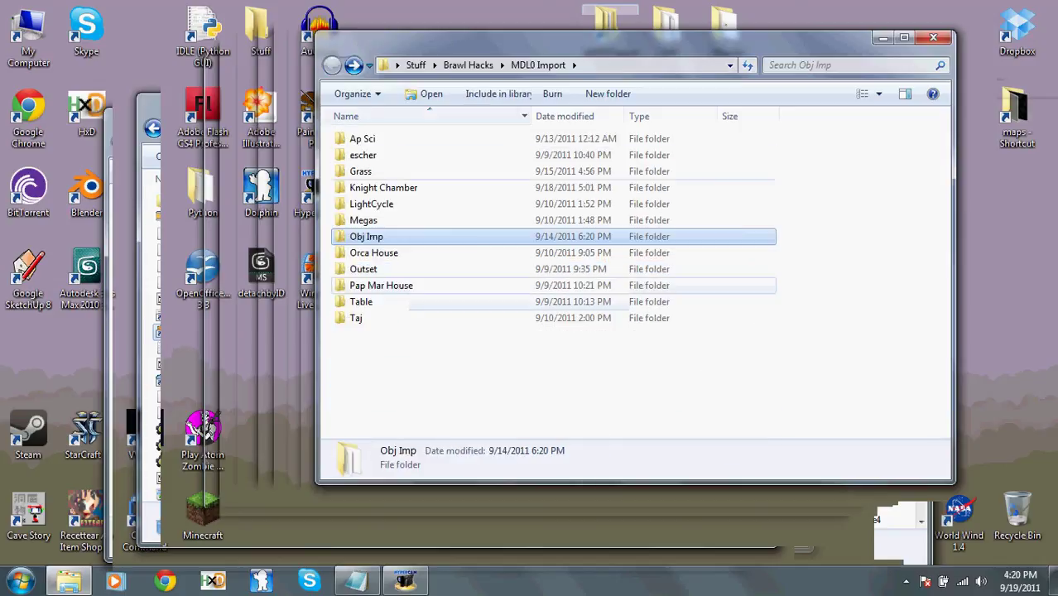
{"action": "left_click", "coordinate": [933, 37]}
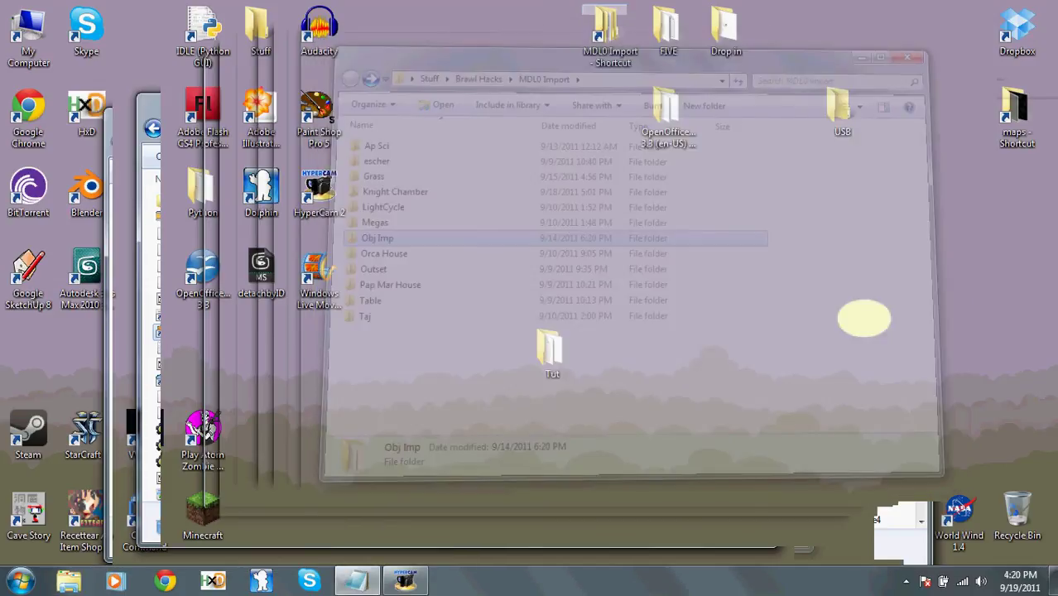
{"action": "double_click", "coordinate": [549, 350]}
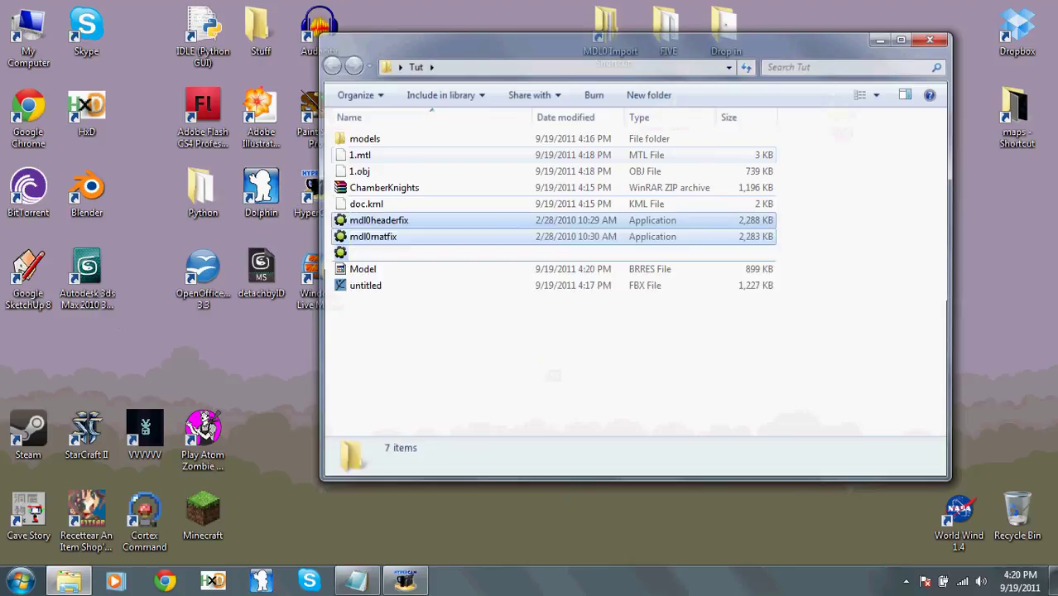
- Run mdl0headerfix, mdl0matfix and mdl0polyfix in that order on the Model BRRES file in the Tut folder
{"action": "double_click", "coordinate": [379, 220]}
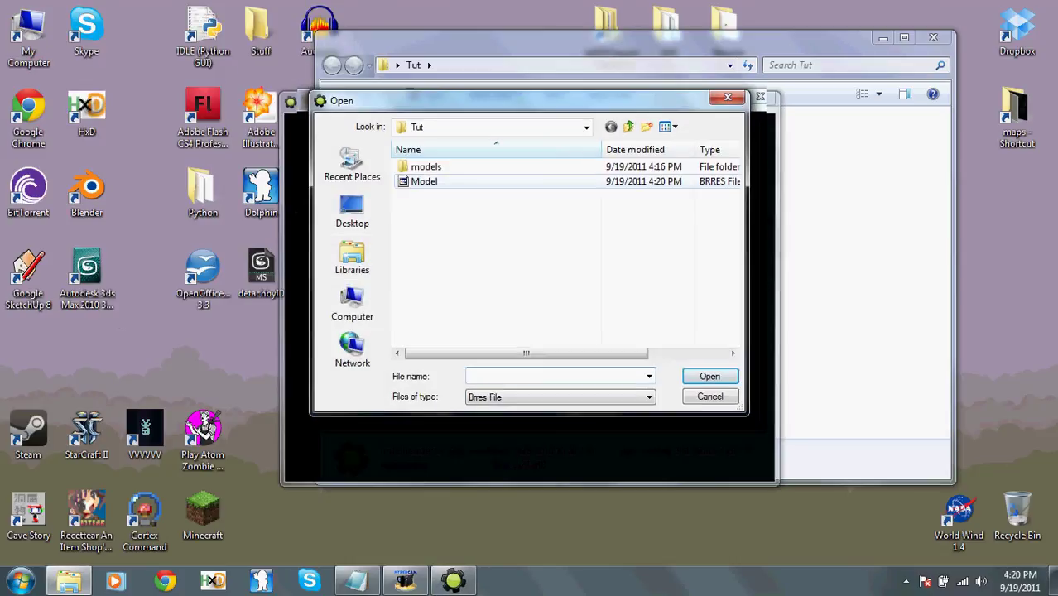
{"action": "double_click", "coordinate": [424, 182]}
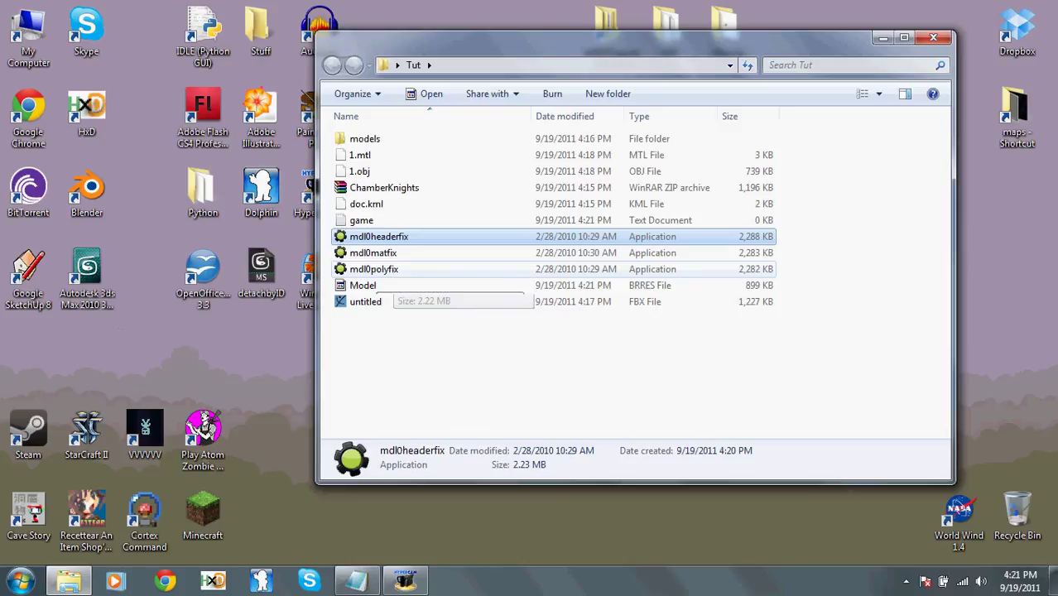
{"action": "double_click", "coordinate": [374, 253]}
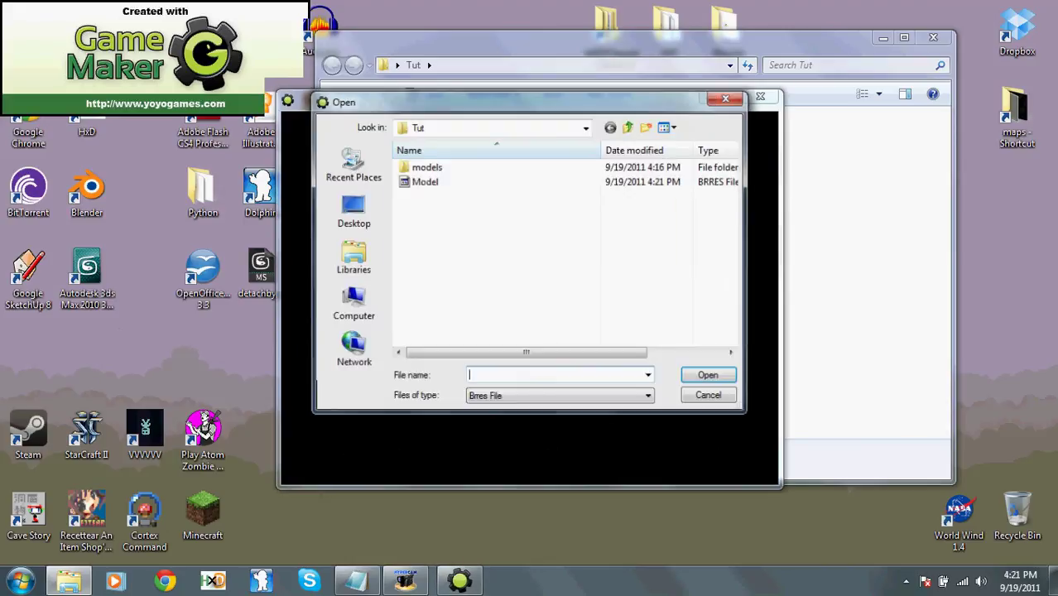
{"action": "double_click", "coordinate": [427, 183]}
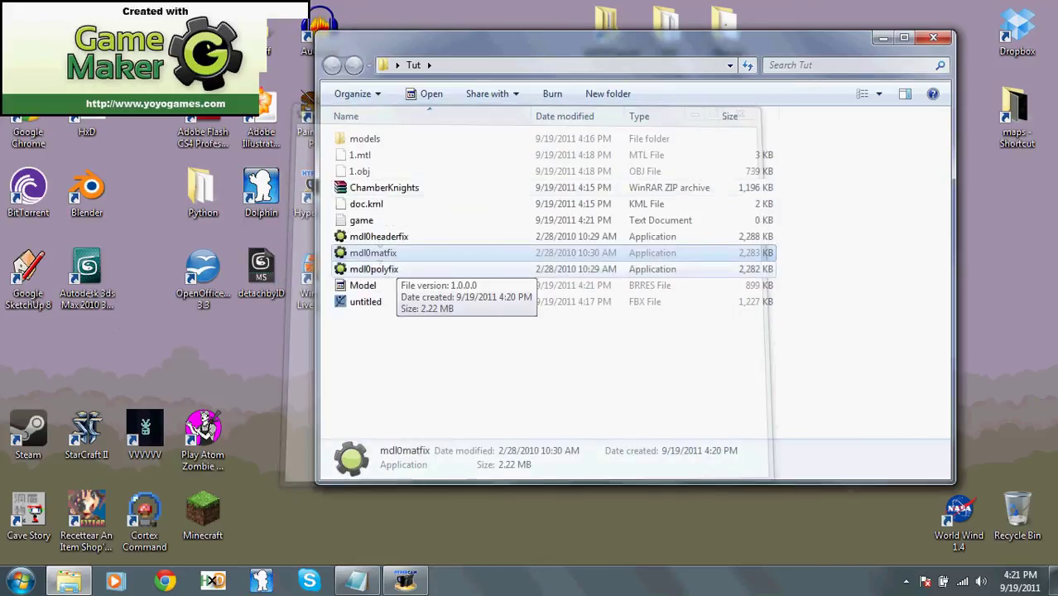
{"action": "double_click", "coordinate": [392, 269]}
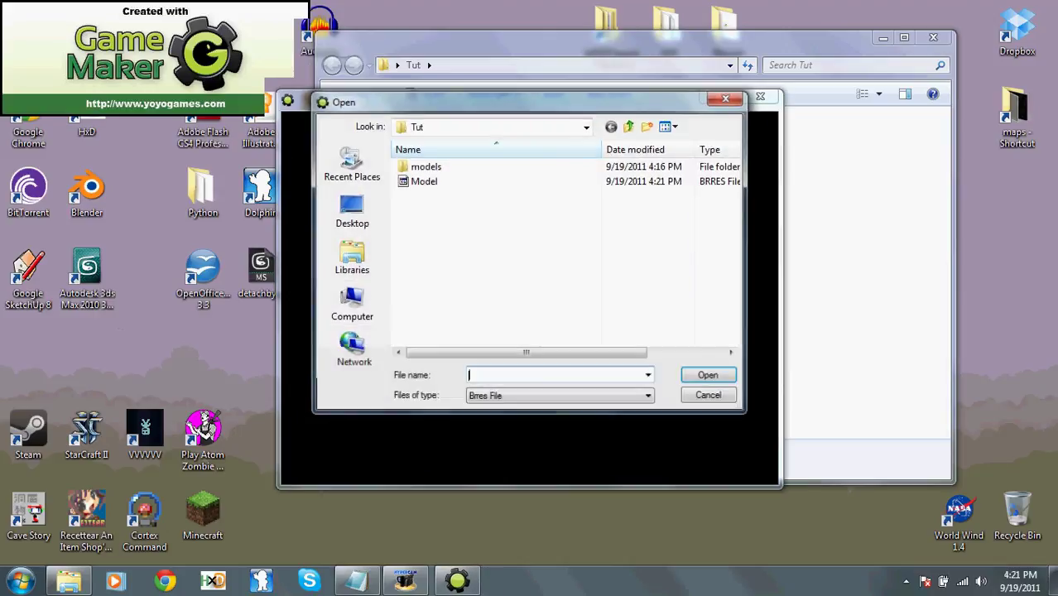
{"action": "double_click", "coordinate": [424, 183]}
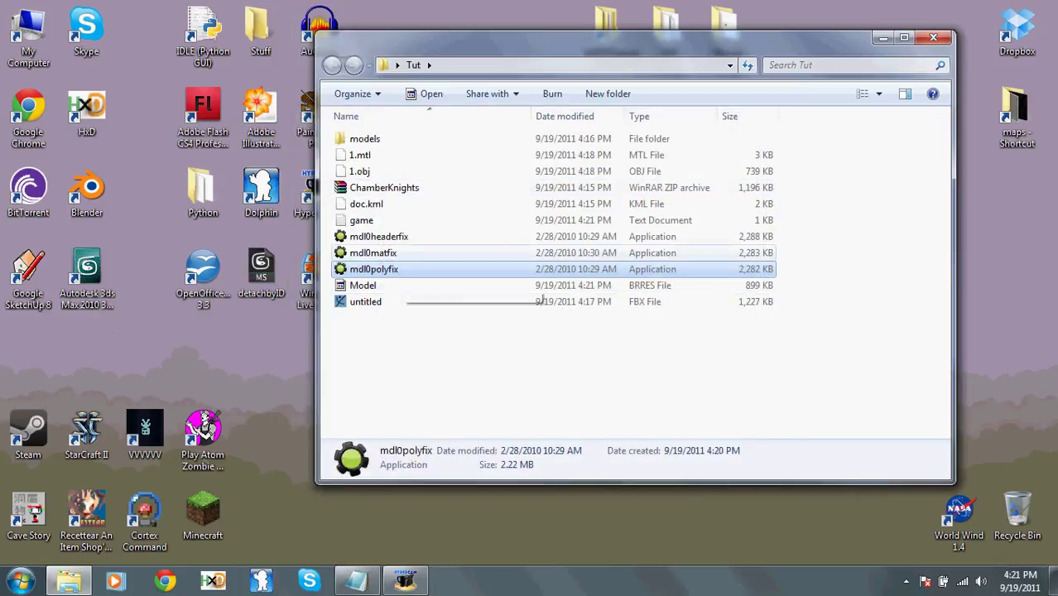
- Open the Model BRRES file in BrawlBox v0.64d and preview 3D model 1
{"action": "left_click", "coordinate": [414, 286]}
{"action": "right_click", "coordinate": [367, 285]}
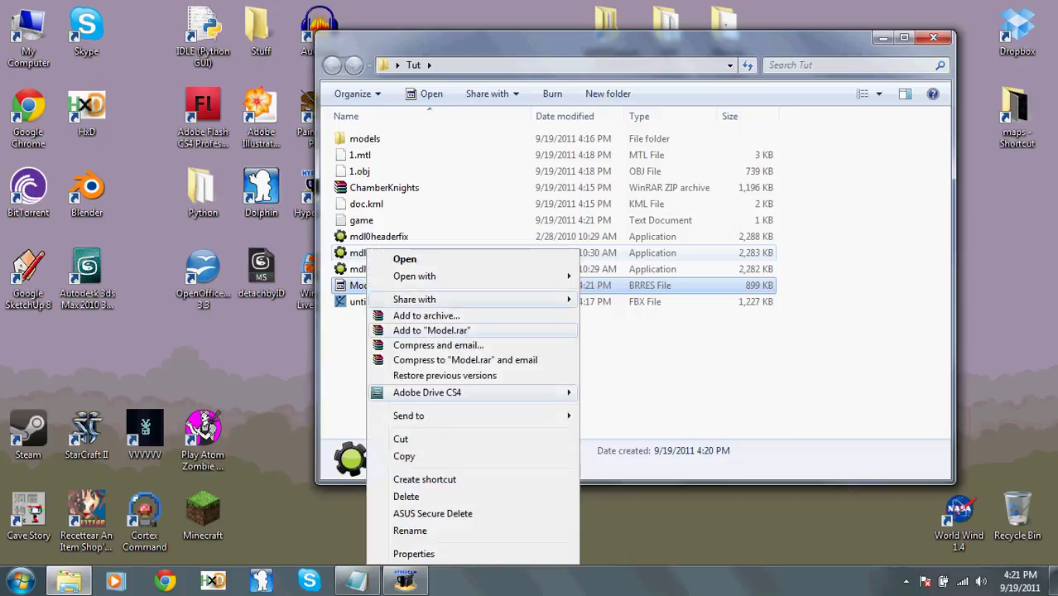
{"action": "mouse_move", "coordinate": [448, 277]}
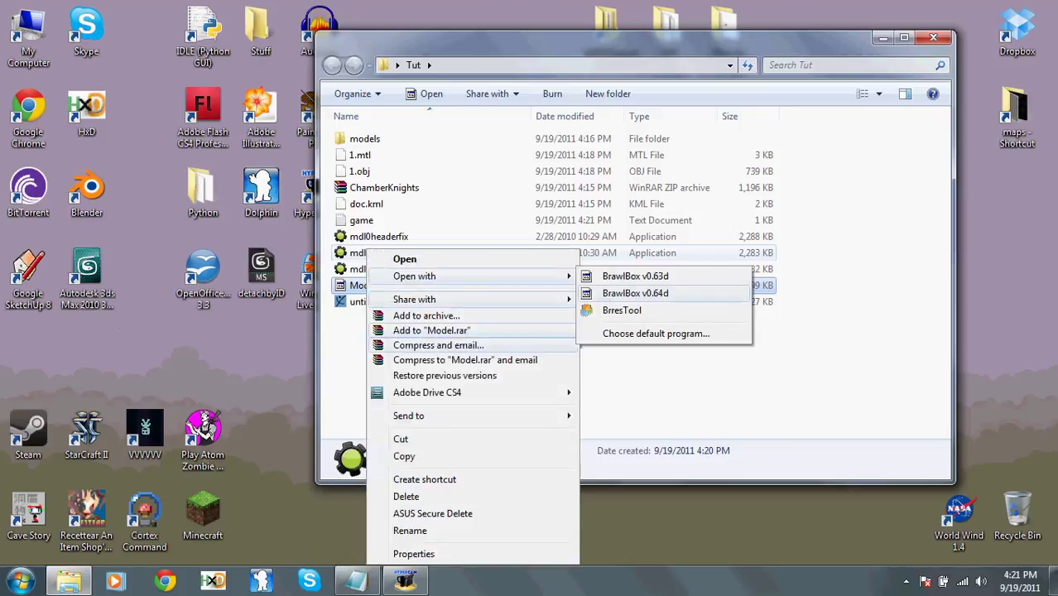
{"action": "left_click", "coordinate": [635, 293]}
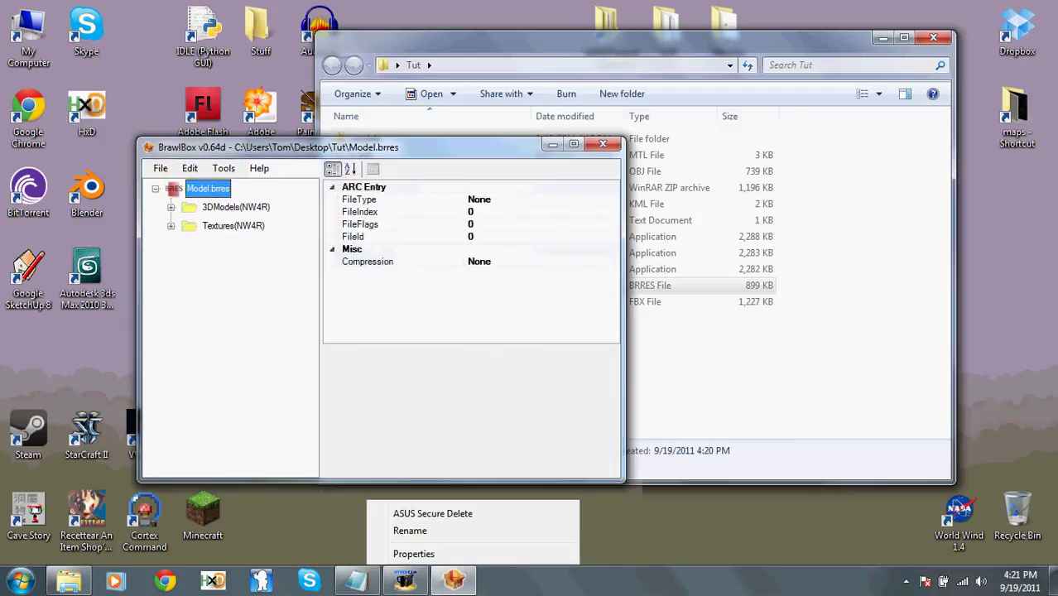
{"action": "left_click", "coordinate": [172, 207]}
{"action": "right_click", "coordinate": [217, 223]}
{"action": "left_click", "coordinate": [248, 232]}
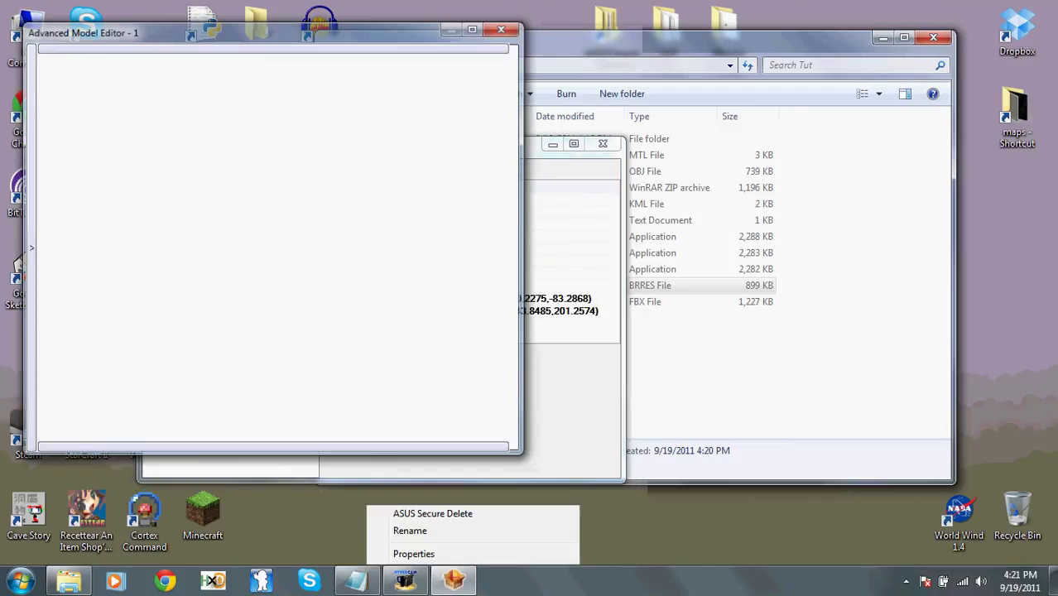
- Examine the chamber's textured walls, floor and knight statues in the model preview, and close the preview and BrawlBox
{"action": "right_click_drag", "start_coordinate": [248, 233], "coordinate": [242, 331]}
{"action": "scroll", "coordinate": [242, 331], "scroll_direction": "down", "scroll_amount": 3}
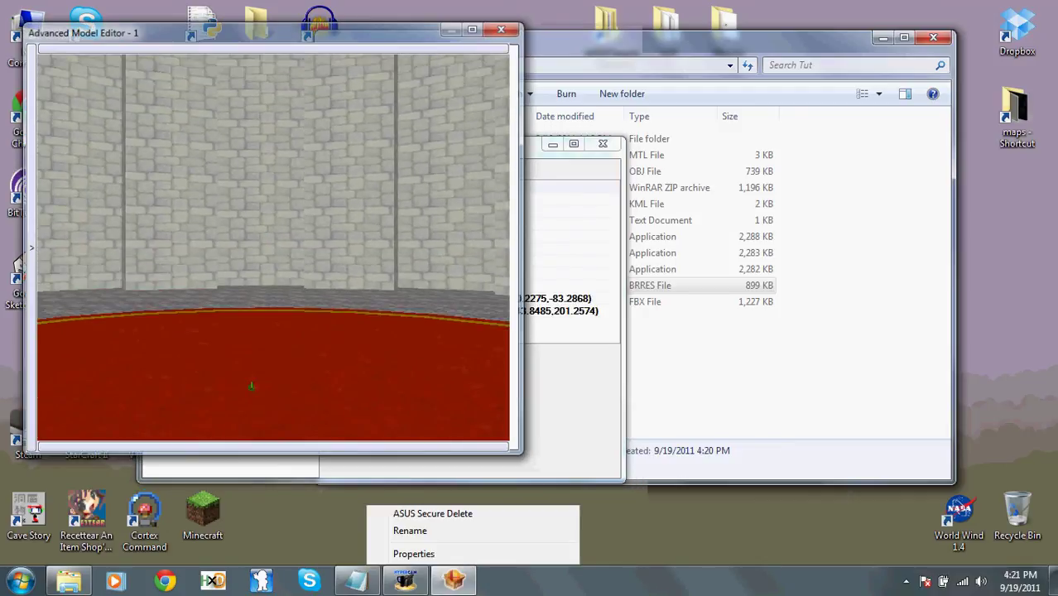
{"action": "scroll", "coordinate": [273, 249], "scroll_direction": "down", "scroll_amount": 7}
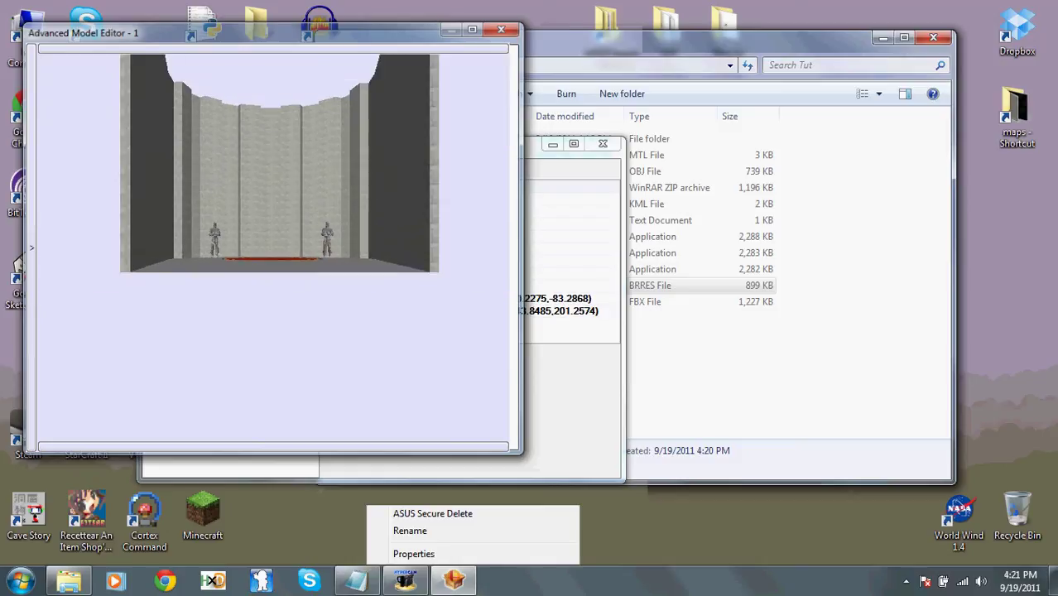
{"action": "scroll", "coordinate": [274, 249], "scroll_direction": "up", "scroll_amount": 6}
{"action": "right_click_drag", "start_coordinate": [274, 248], "coordinate": [273, 385]}
{"action": "left_click", "coordinate": [472, 30]}
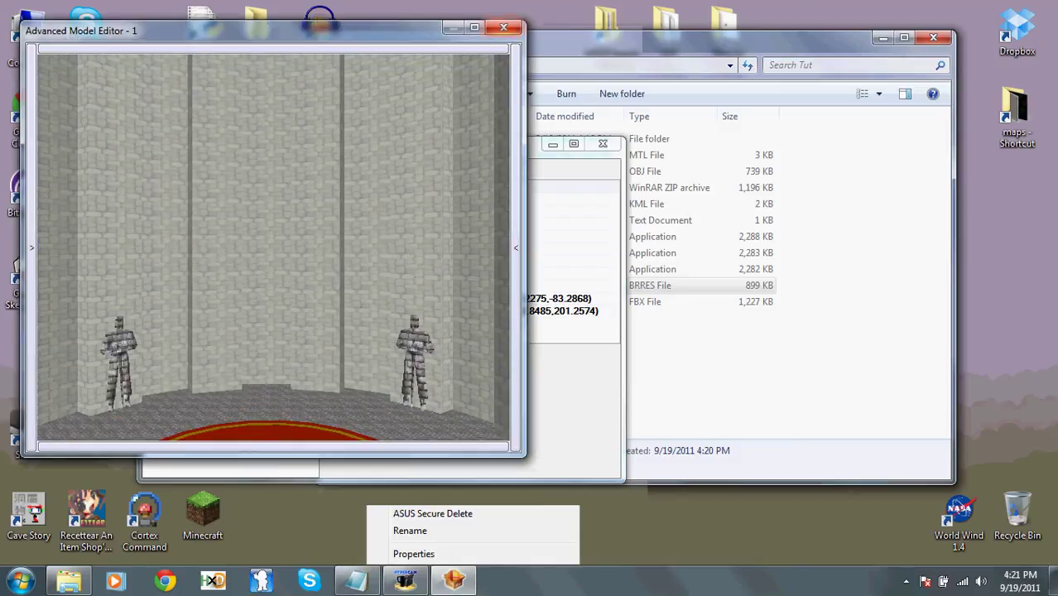
{"action": "left_click", "coordinate": [504, 28]}
{"action": "left_click", "coordinate": [603, 144]}
{"action": "left_click", "coordinate": [603, 188]}
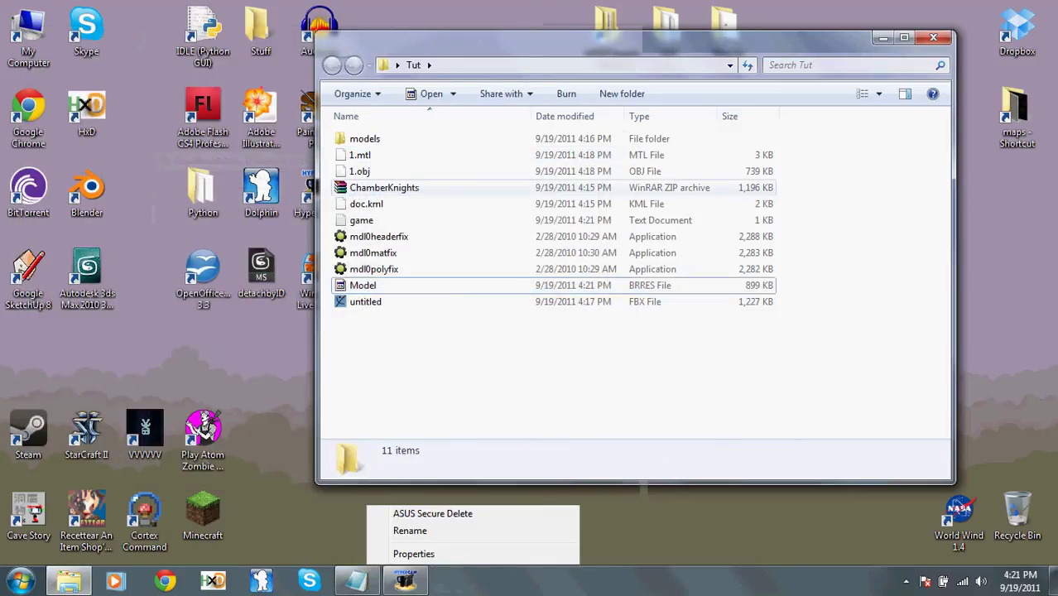